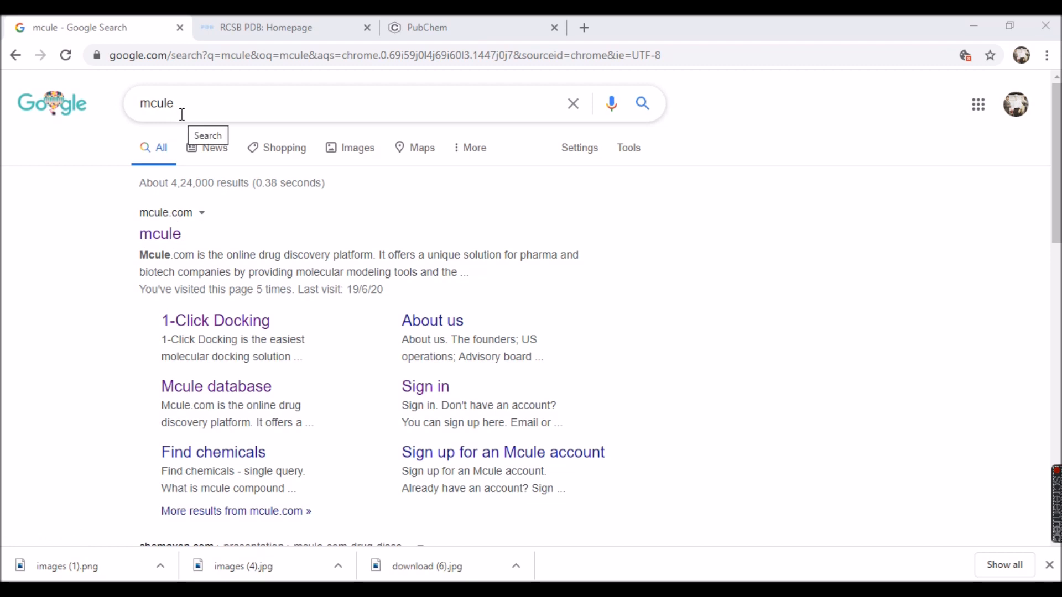
# Open the mcule website from the search results and sign in with the saved account credentials.
pyautogui.click(164, 236)
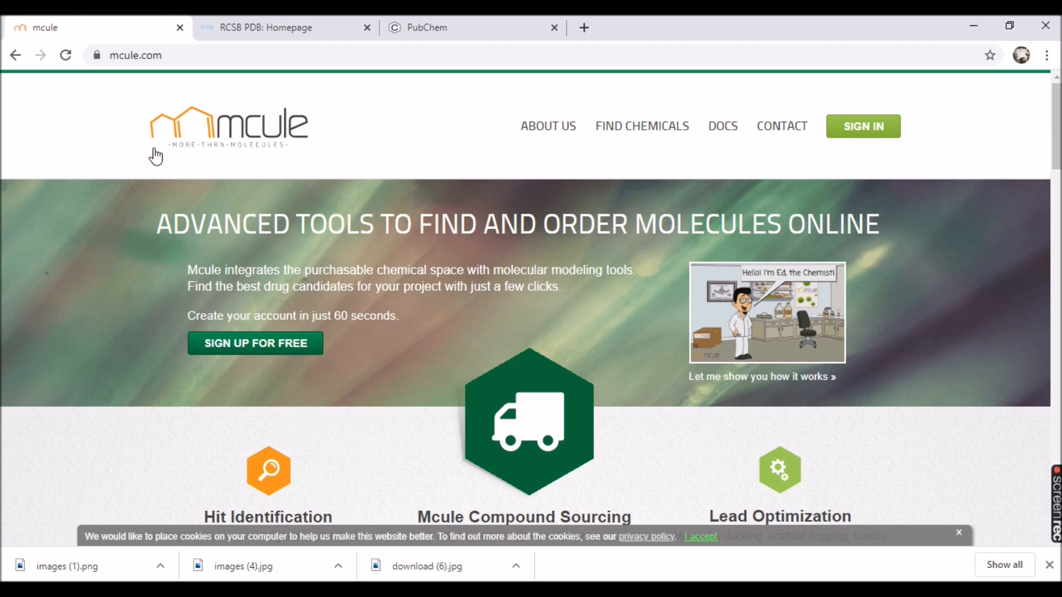
pyautogui.click(874, 129)
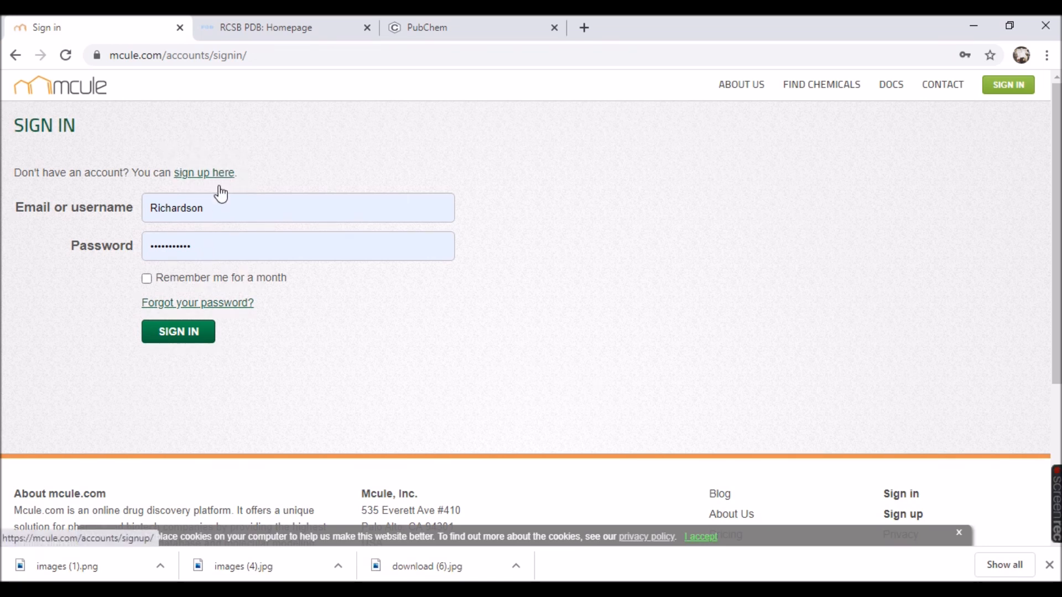
pyautogui.click(188, 335)
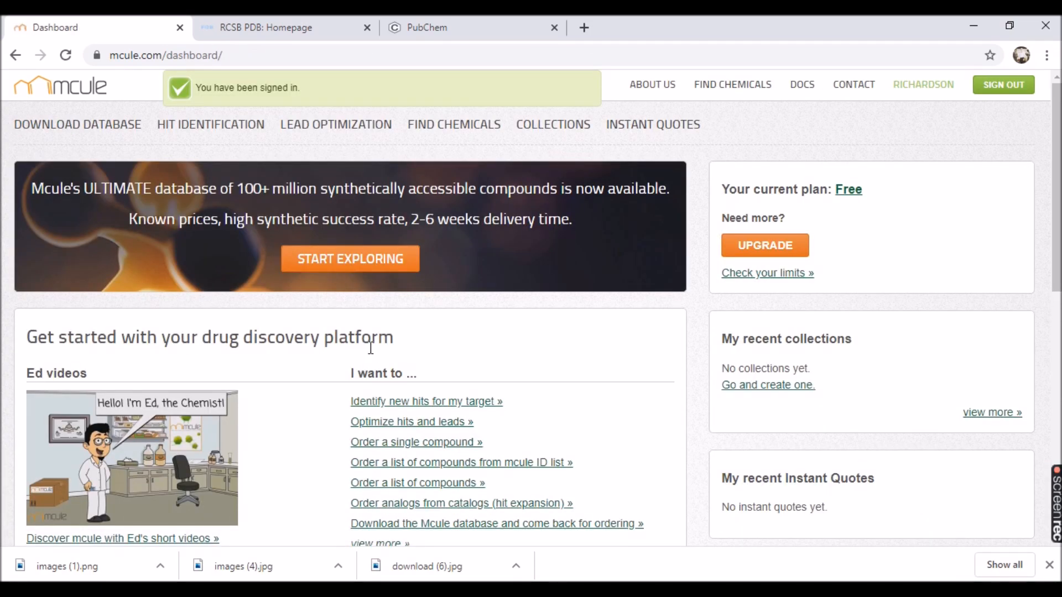
# Look over the dashboard and open the 1-Click Docking tool for lead optimization.
pyautogui.scroll(-1, 293, 483)
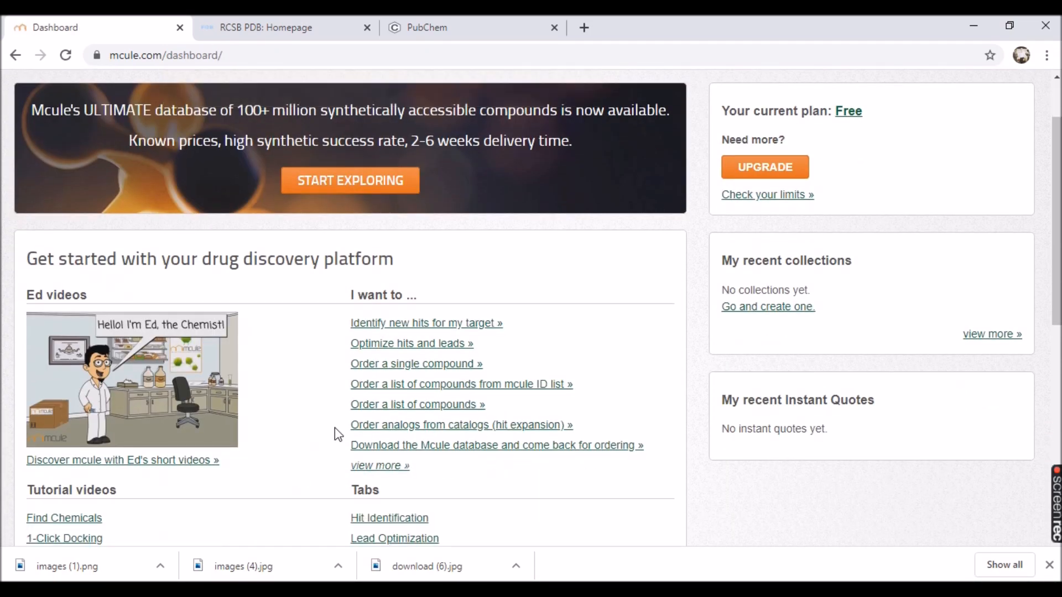
pyautogui.scroll(-3, 415, 420)
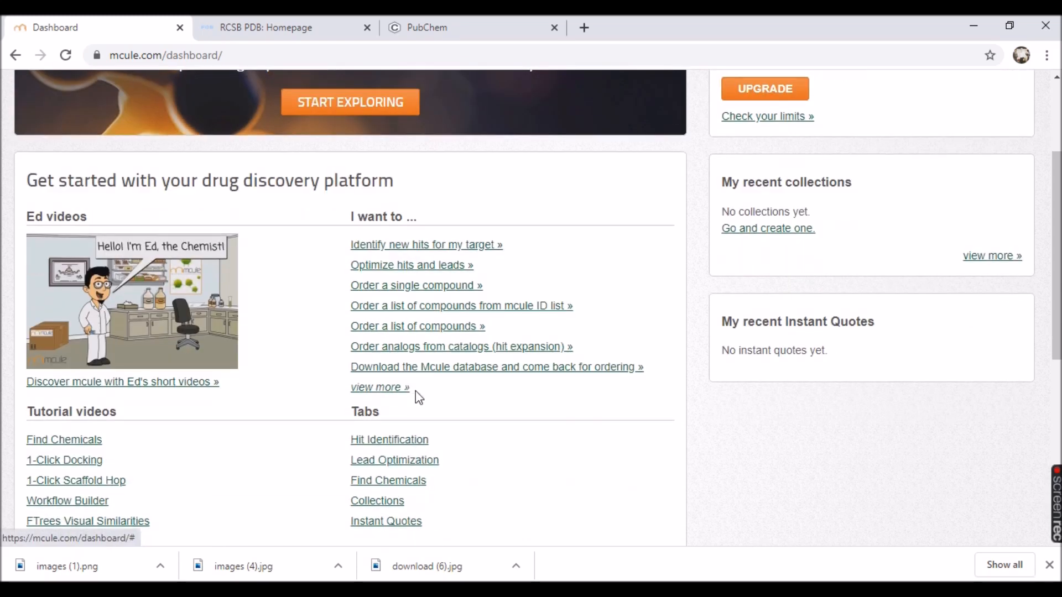
pyautogui.scroll(2, 288, 378)
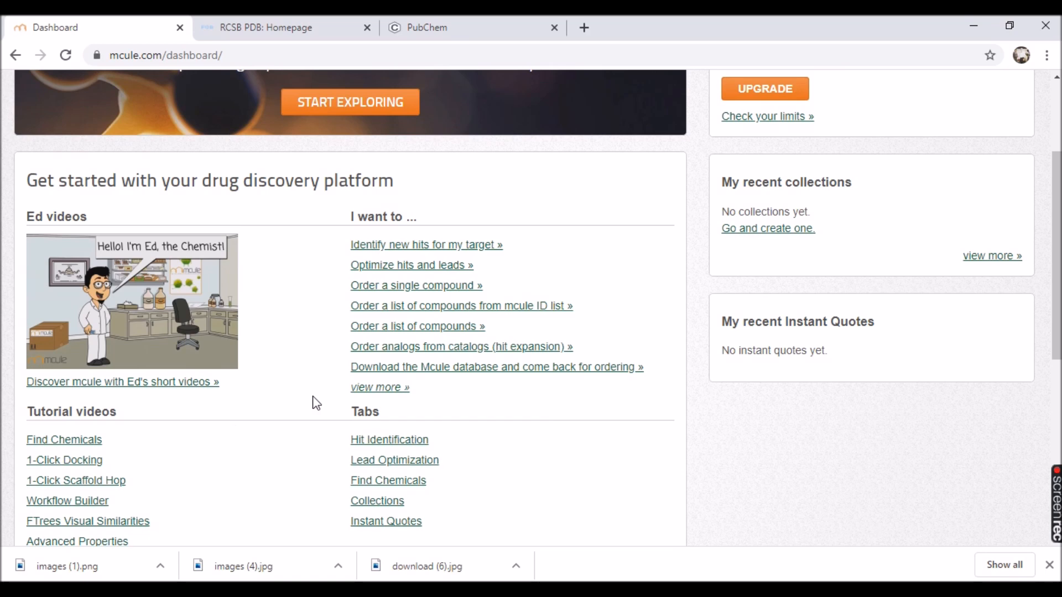
pyautogui.scroll(3, 315, 399)
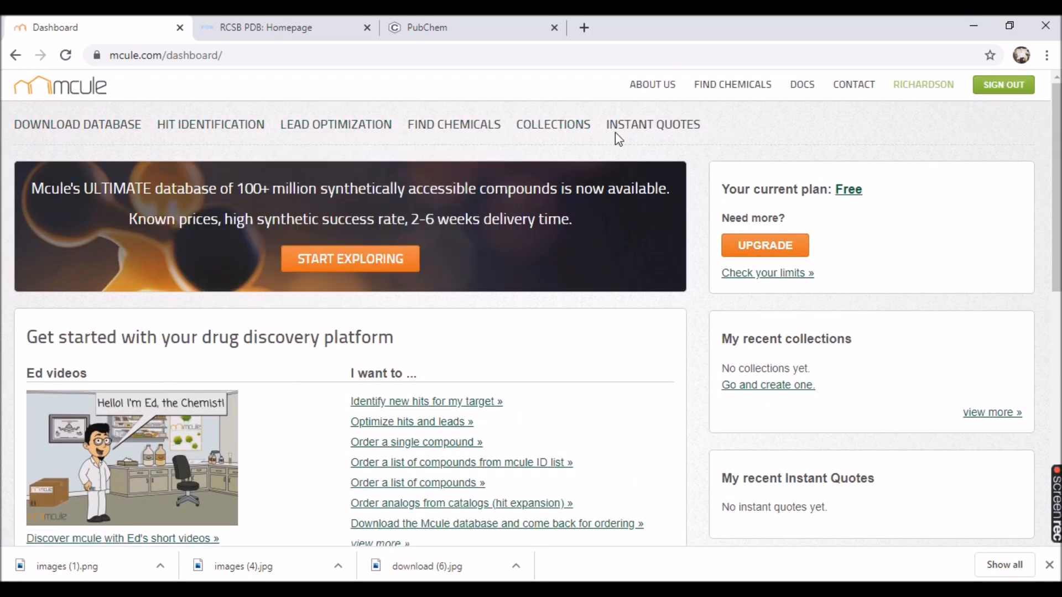
pyautogui.moveTo(357, 135)
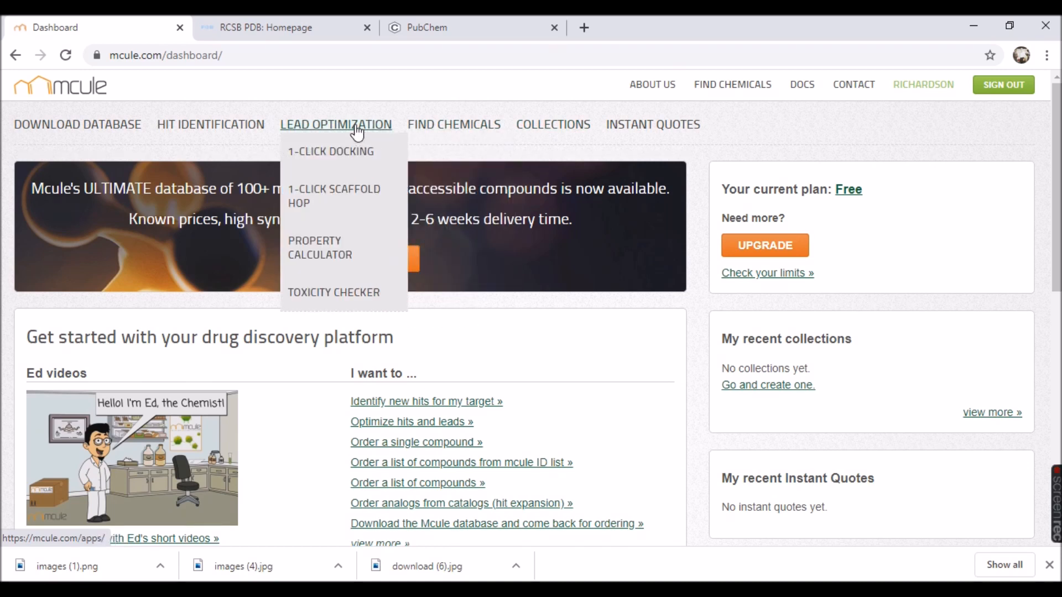
pyautogui.click(353, 157)
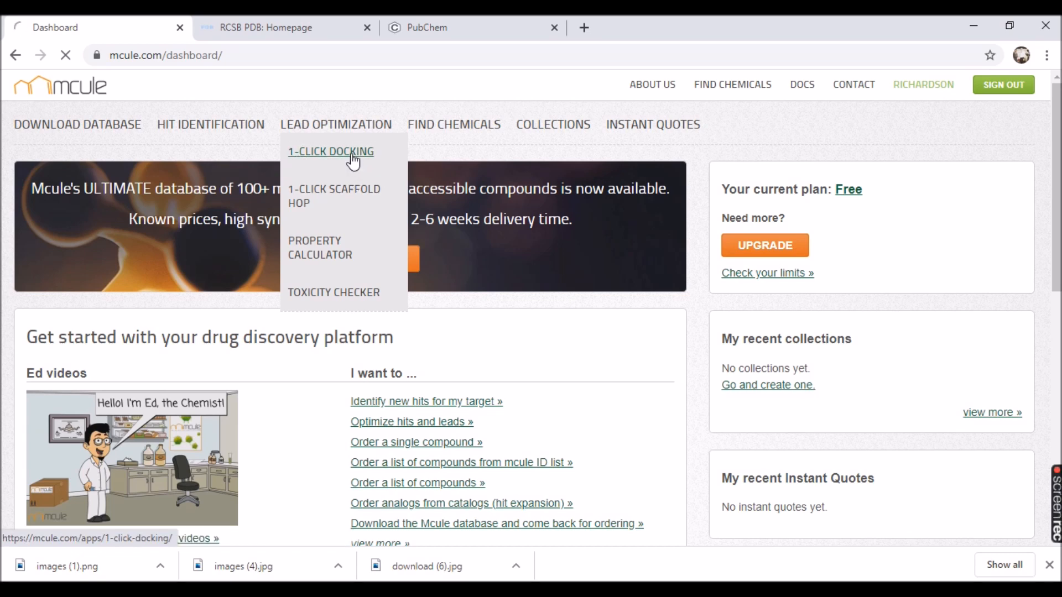
pyautogui.click(352, 157)
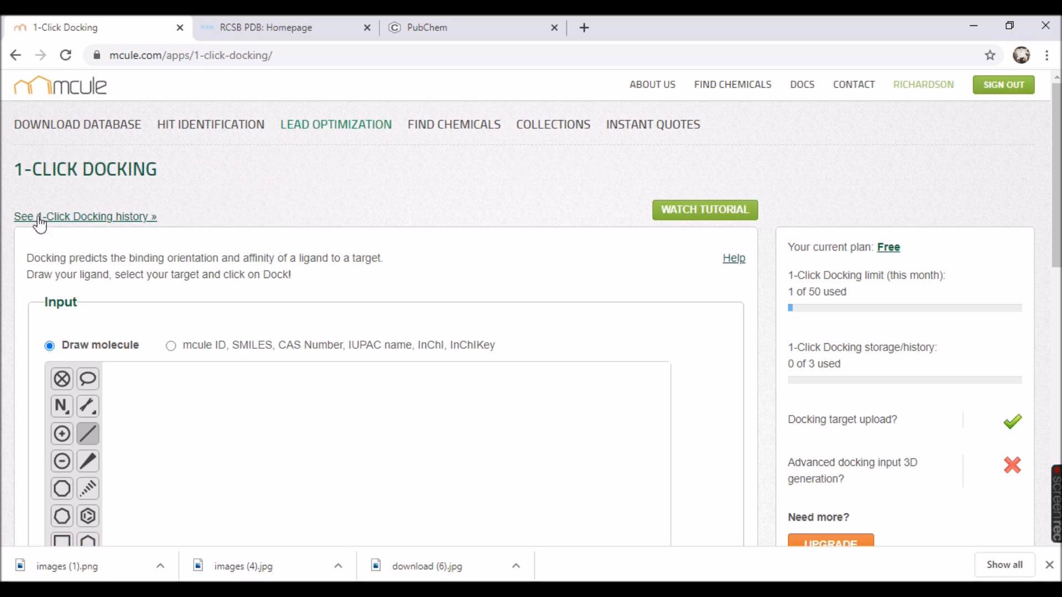
# Look at the identifier entry option for the ligand and return to the Draw molecule option.
pyautogui.scroll(-2, 728, 403)
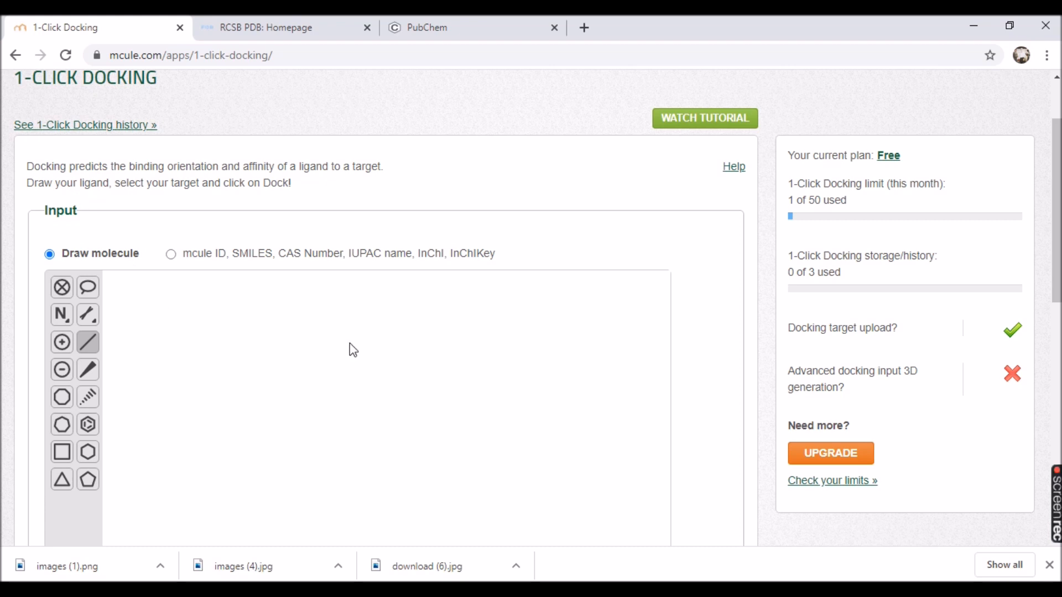
pyautogui.click(171, 255)
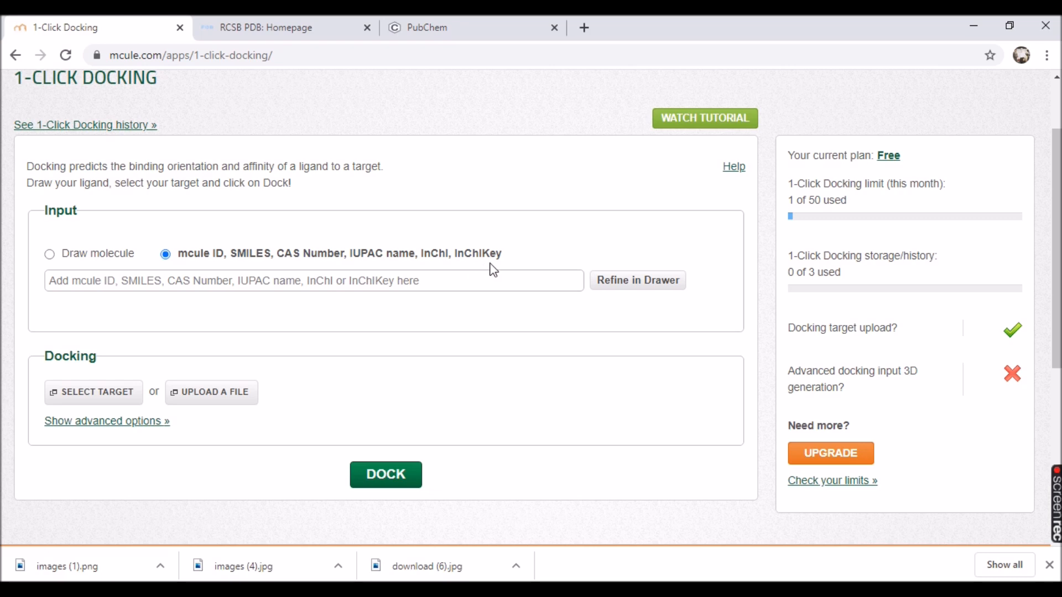
pyautogui.click(49, 254)
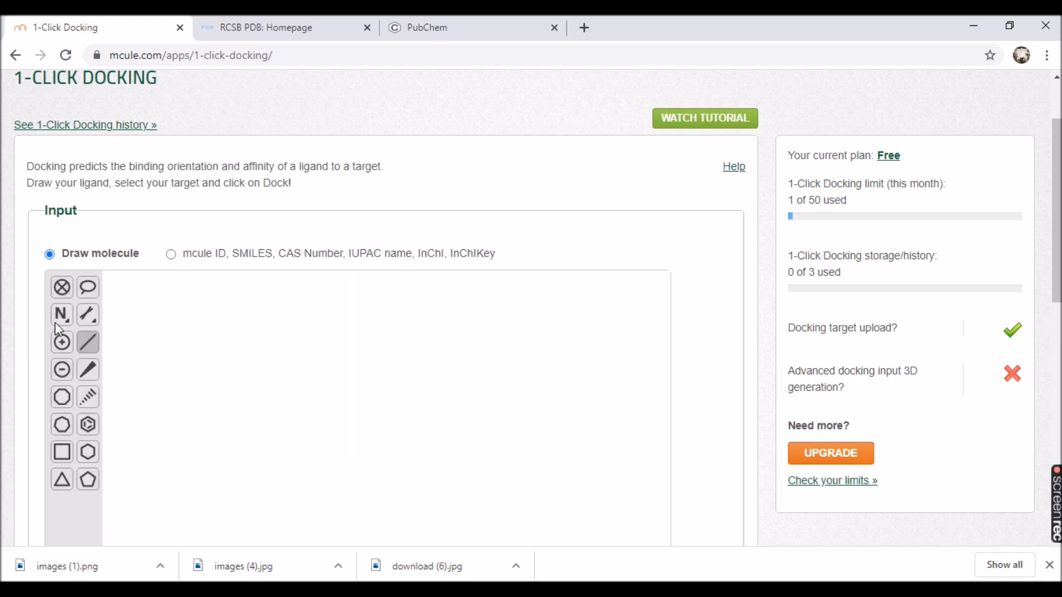
# Look through the list of available docking targets and close it without selecting one.
pyautogui.scroll(-1, 675, 332)
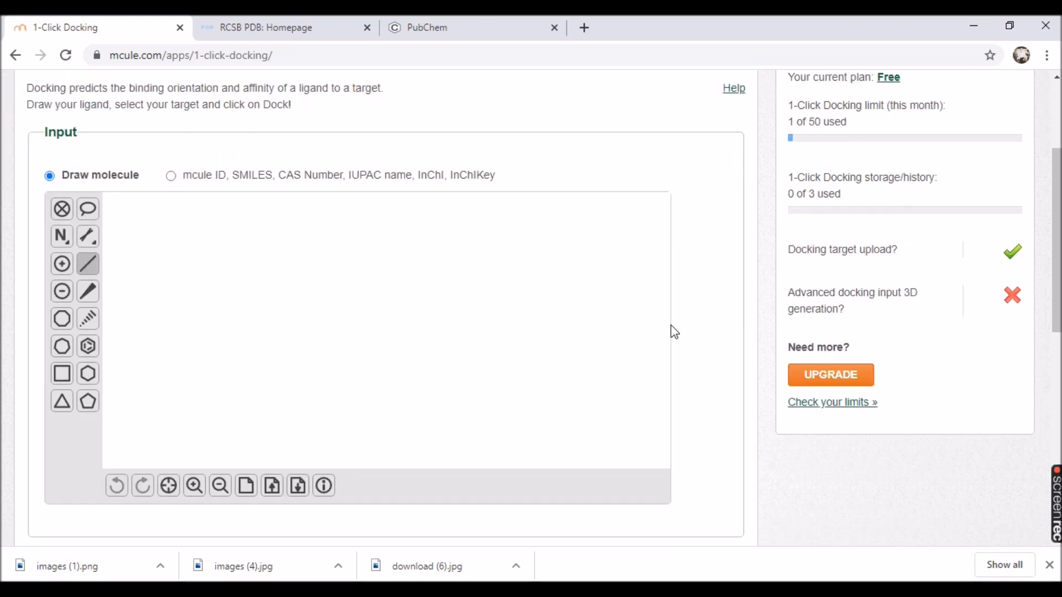
pyautogui.scroll(-4, 674, 332)
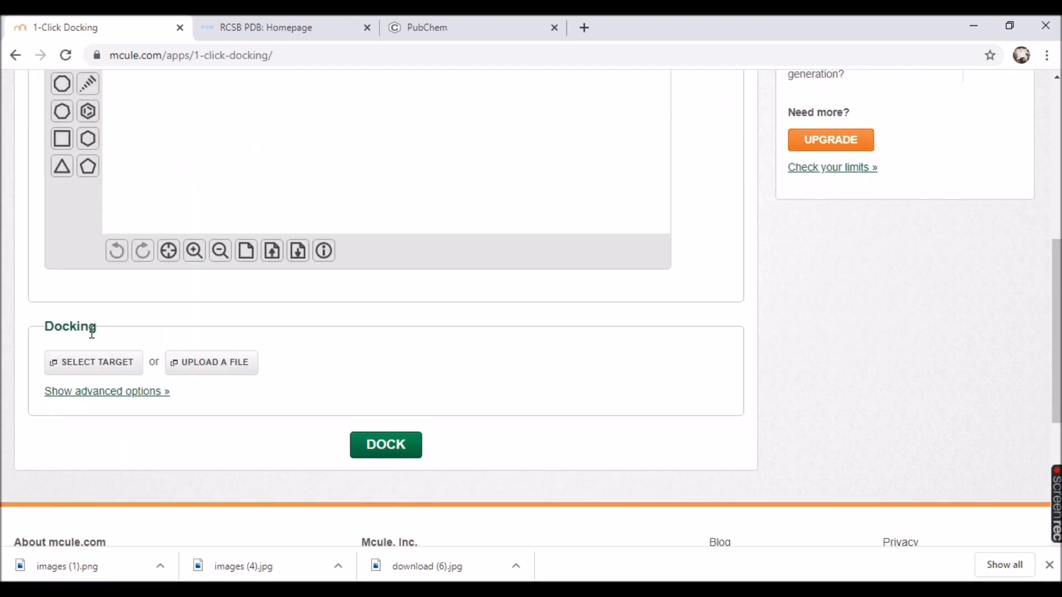
pyautogui.click(106, 365)
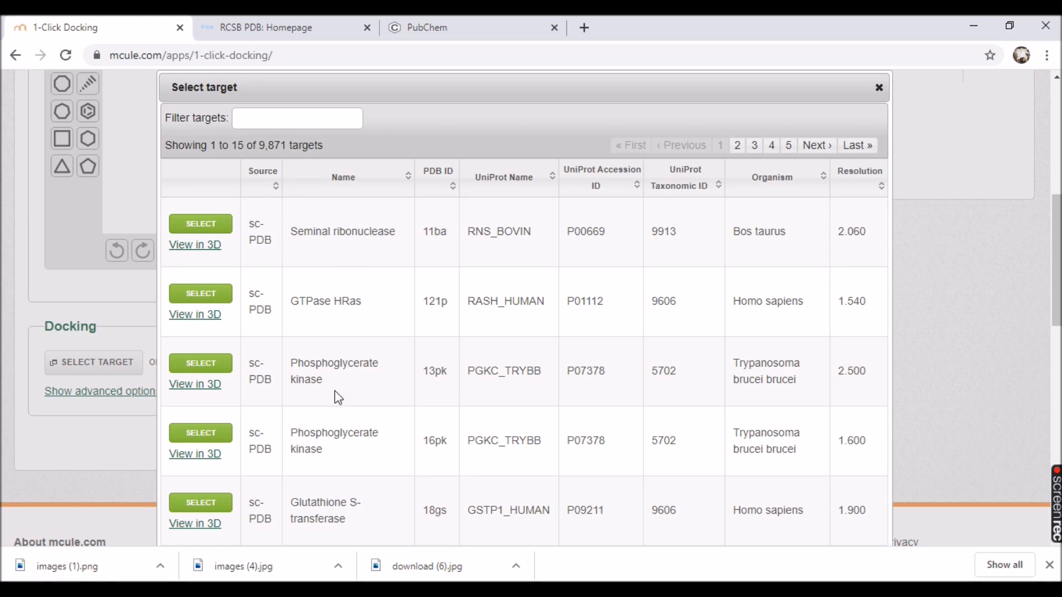
pyautogui.scroll(-3, 373, 407)
pyautogui.scroll(3, 372, 417)
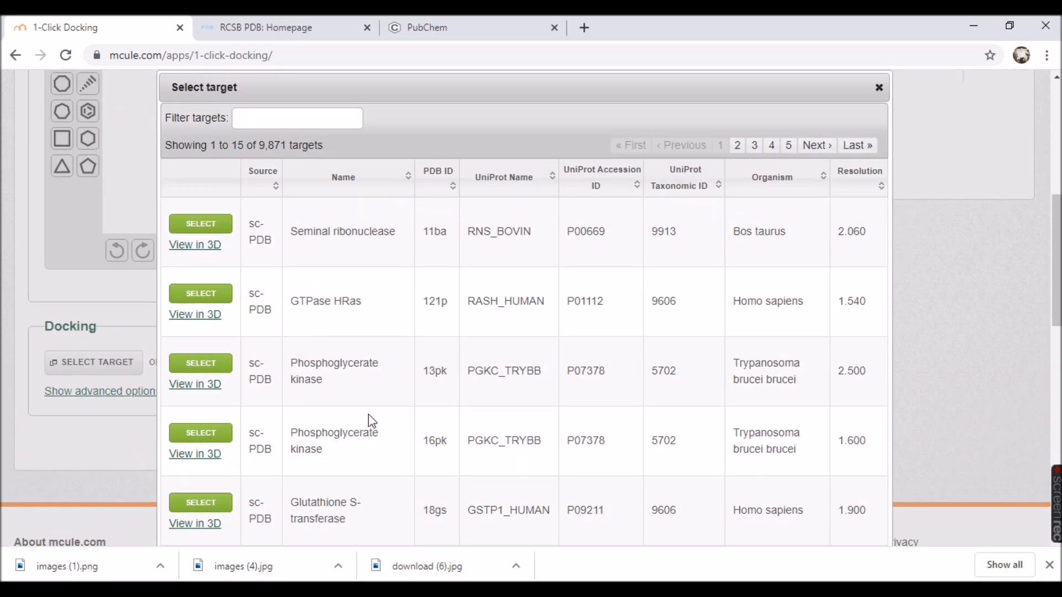
pyautogui.click(878, 87)
pyautogui.scroll(-4, 758, 163)
pyautogui.scroll(4, 390, 357)
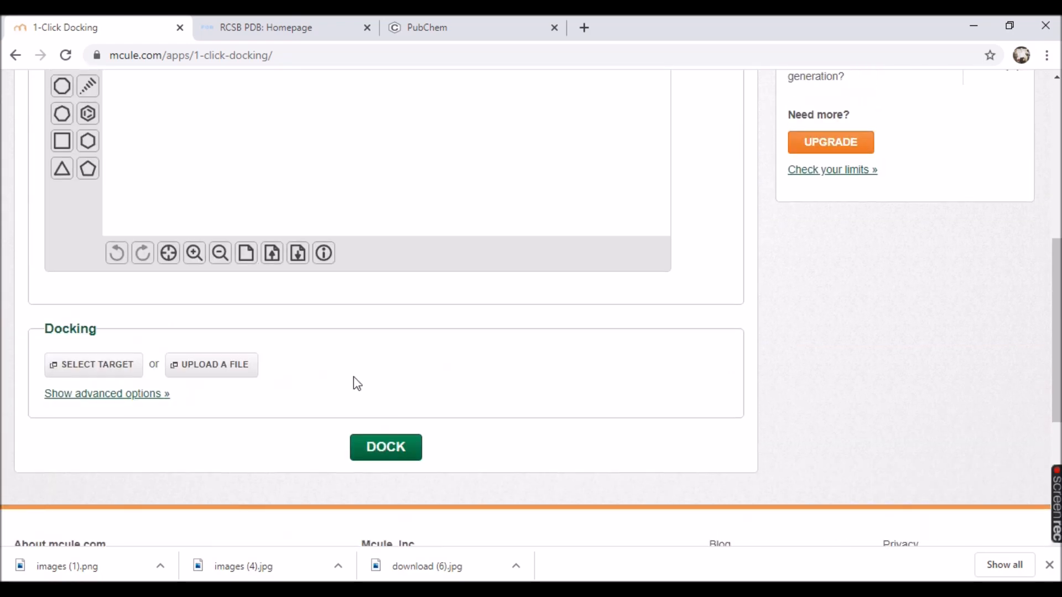
# Set the ligand input to identifier entry (mcule ID, SMILES, InChIKey) and search PubChem for the compound progesterone.
pyautogui.scroll(3, 332, 408)
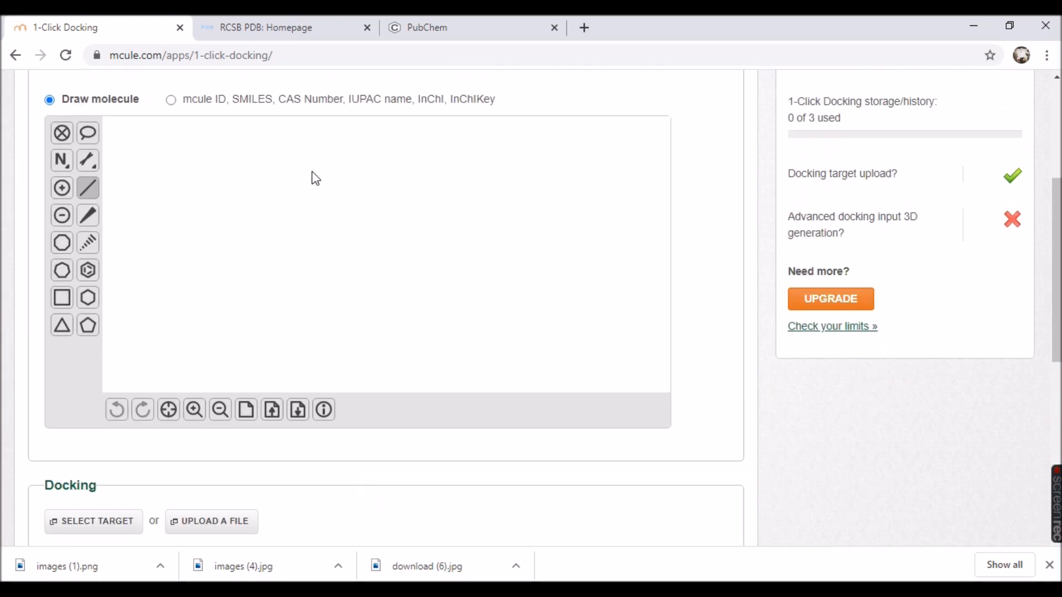
pyautogui.click(169, 100)
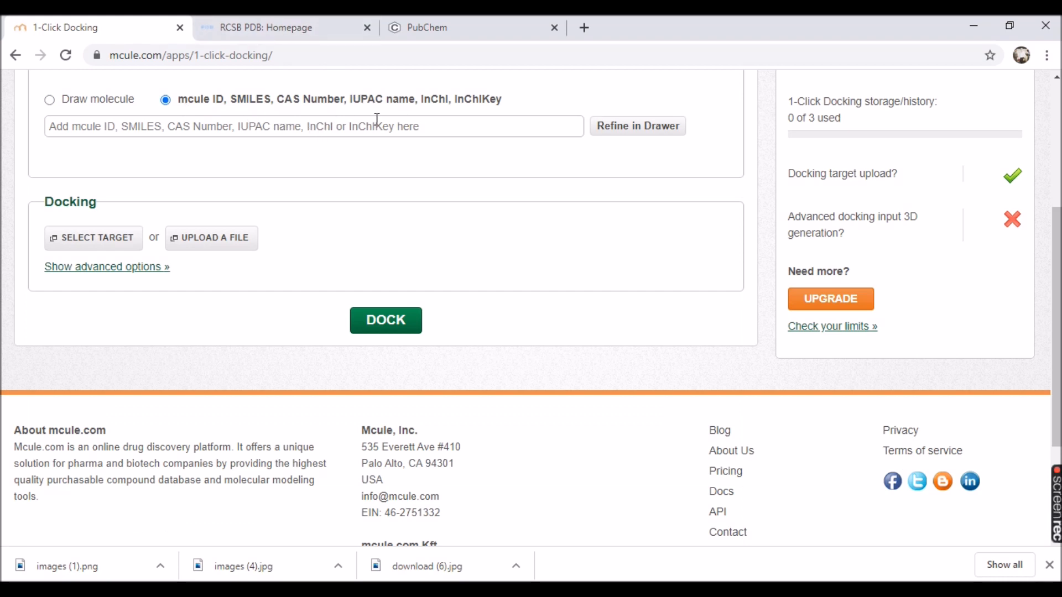
pyautogui.click(429, 29)
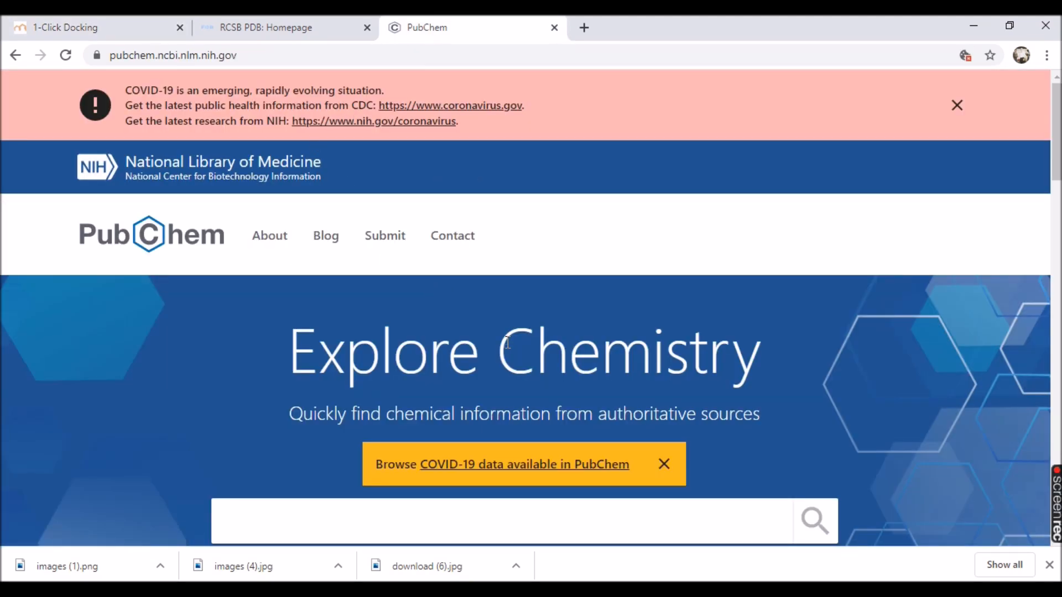
pyautogui.scroll(-2, 374, 439)
pyautogui.click(365, 452)
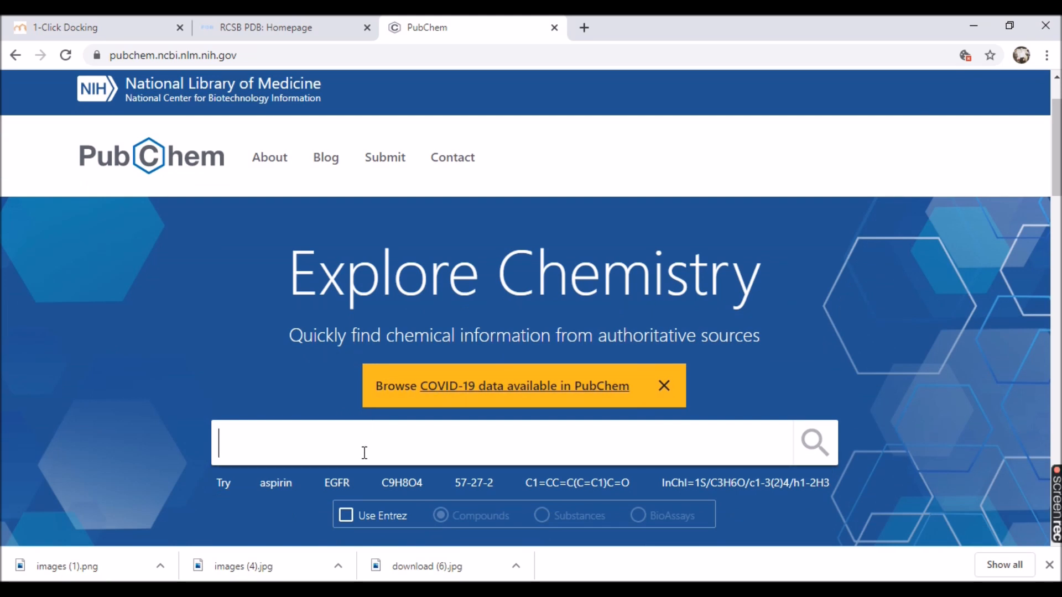
pyautogui.write('progest')
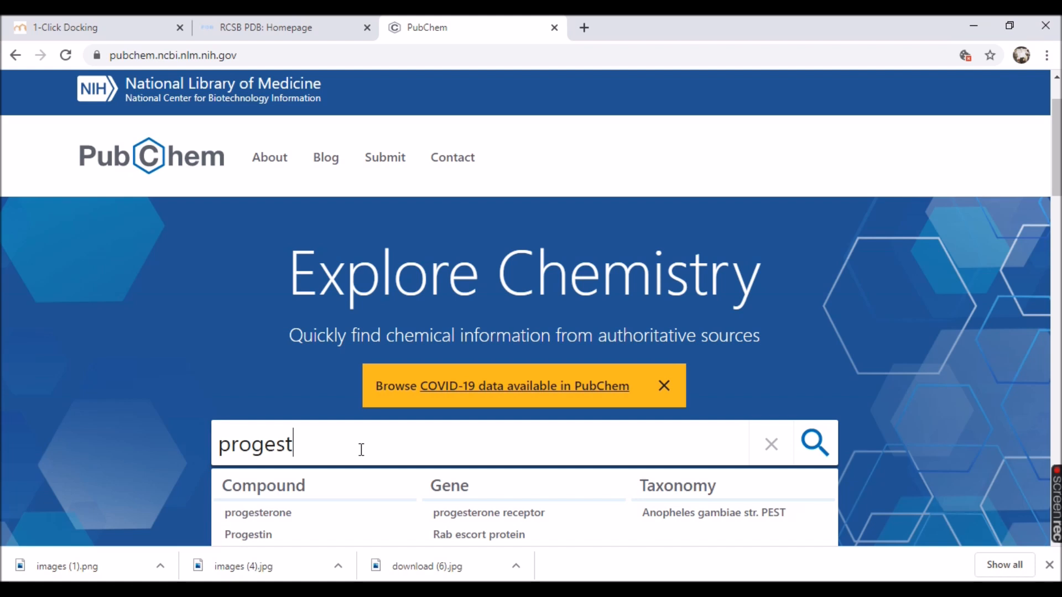
pyautogui.write('erone')
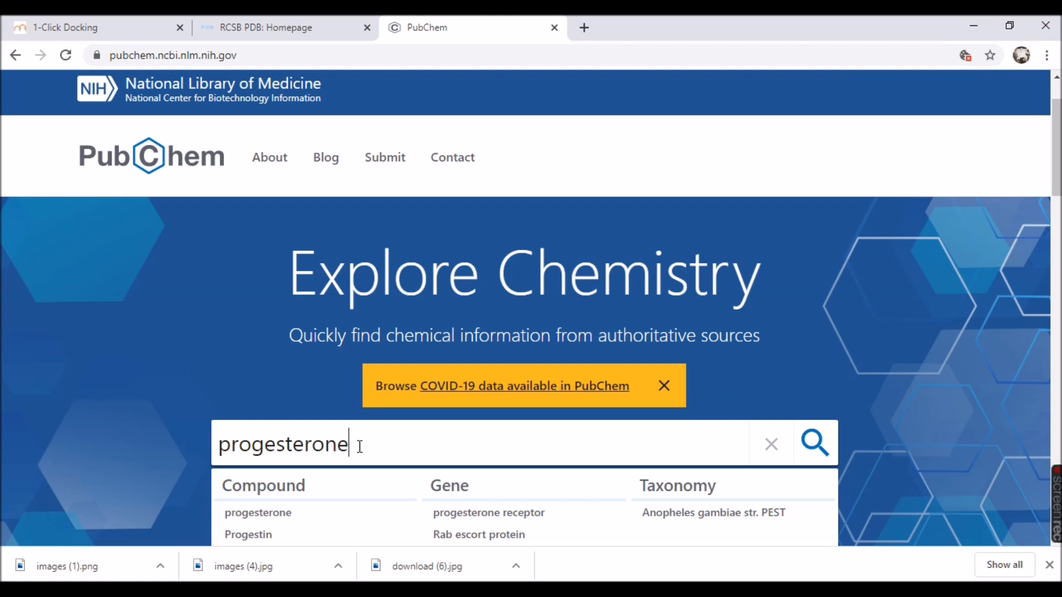
pyautogui.click(276, 514)
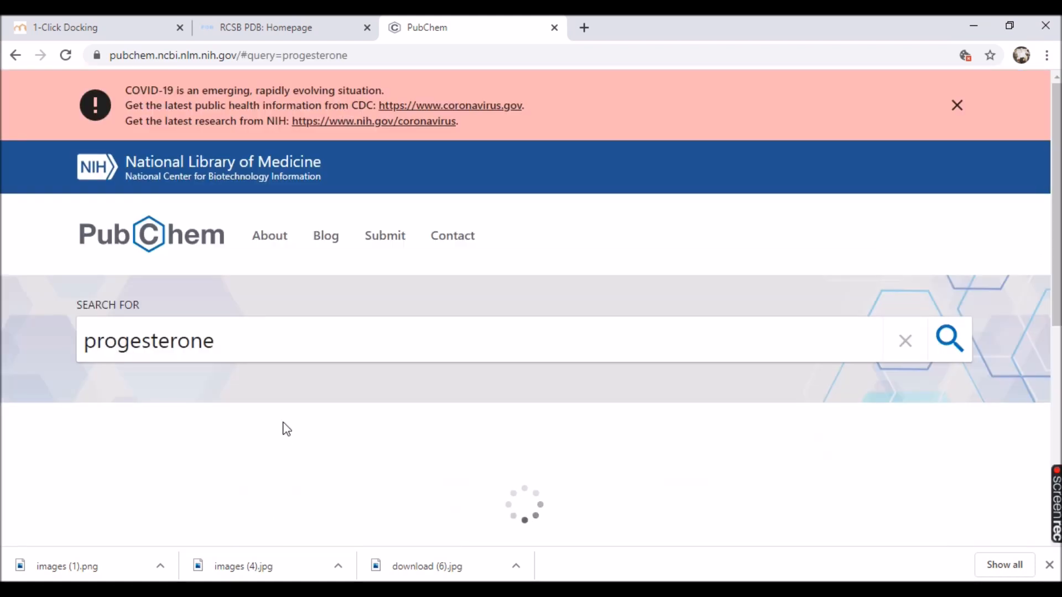
# Copy the InChIKey RJKFOVLPORLFTN-LEKSSAKUSA-N from the best-match progesterone entry.
pyautogui.scroll(-1, 288, 423)
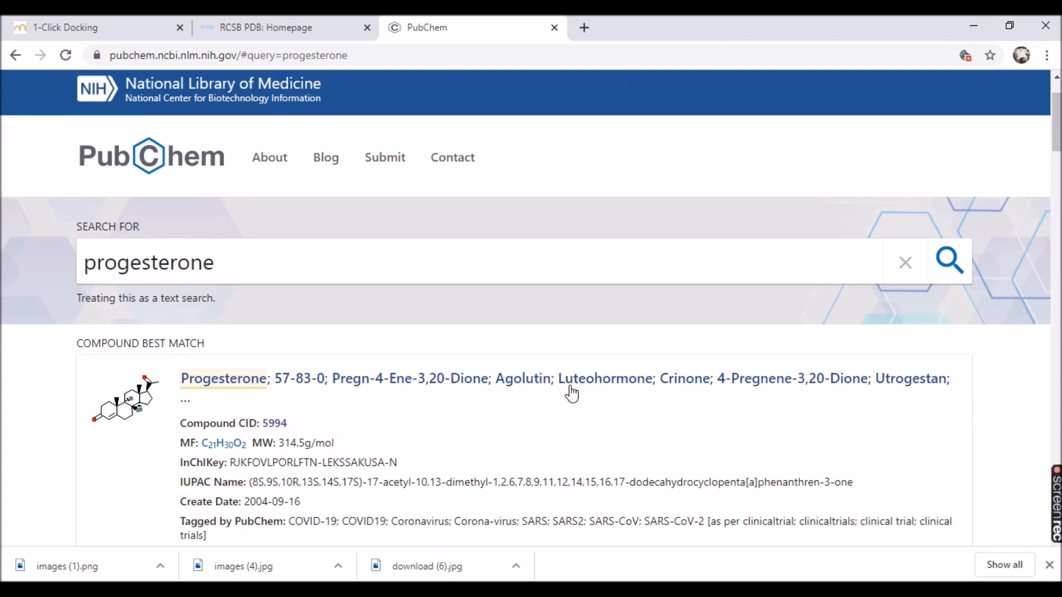
pyautogui.scroll(-2, 294, 401)
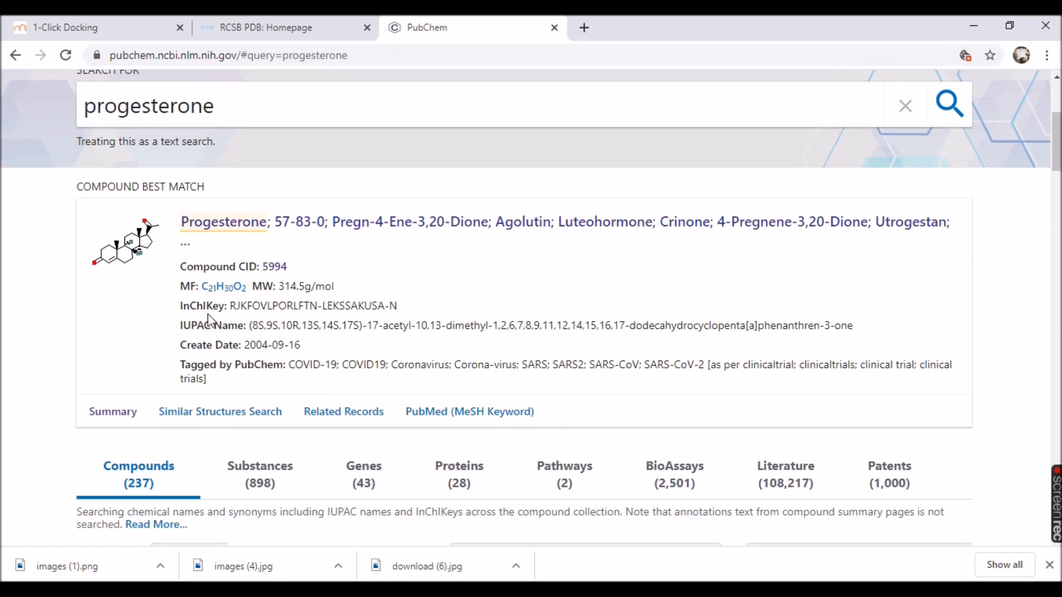
pyautogui.moveTo(233, 306); pyautogui.dragTo(401, 311)
pyautogui.rightClick(375, 312)
pyautogui.click(399, 325)
# Paste the copied InChIKey as the ligand input in mcule's 1-Click Docking and load its structure into the drawer.
pyautogui.click(105, 25)
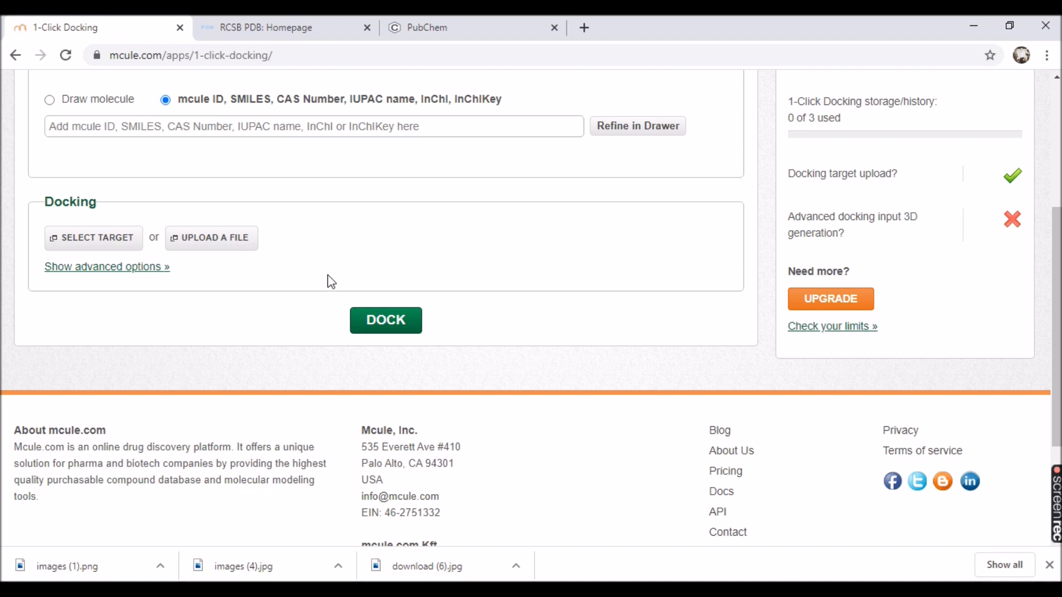
pyautogui.scroll(2, 196, 271)
pyautogui.scroll(3, 196, 271)
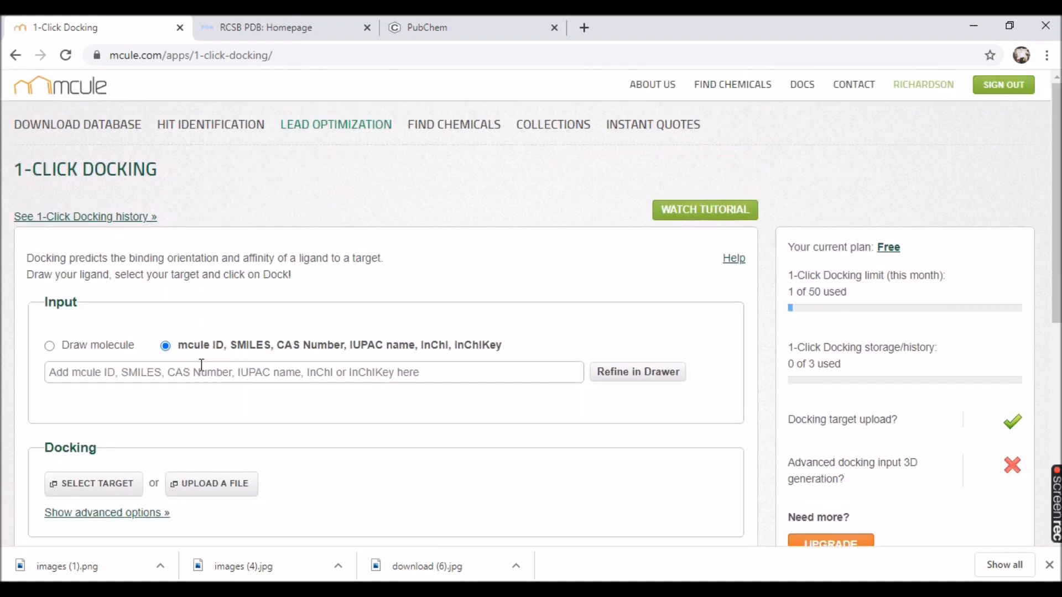
pyautogui.rightClick(200, 369)
pyautogui.click(233, 242)
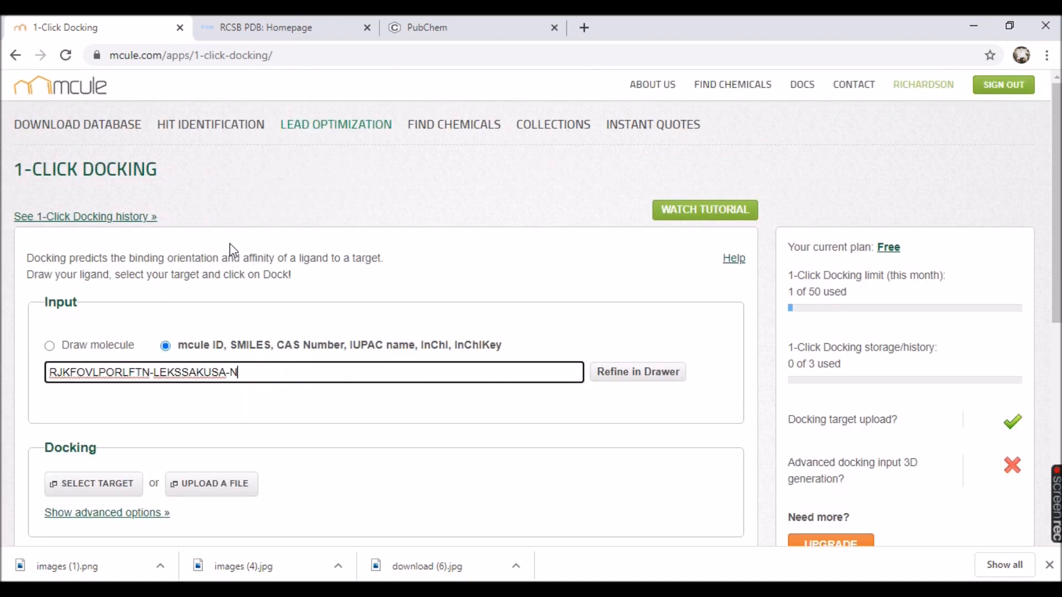
pyautogui.click(622, 379)
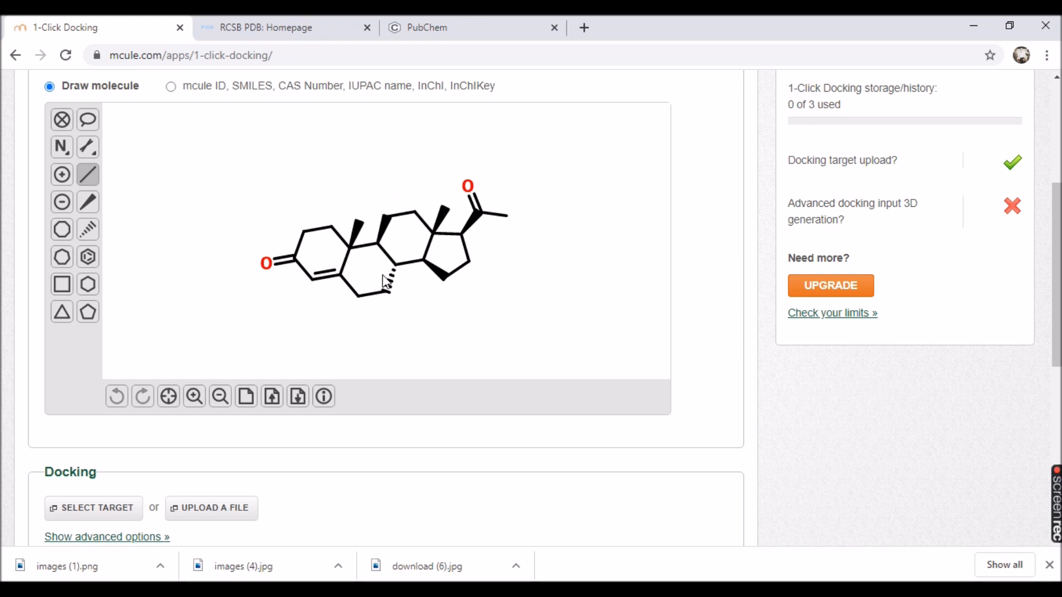
# Open the docking target selection list for the progesterone ligand.
pyautogui.scroll(-1, 231, 434)
pyautogui.scroll(-1, 232, 434)
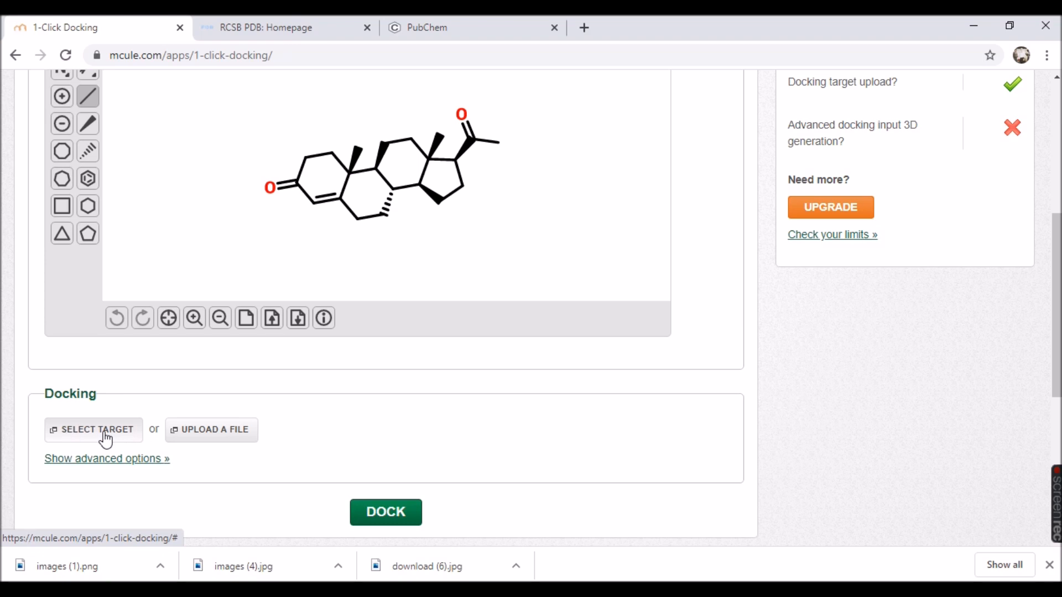
pyautogui.click(104, 434)
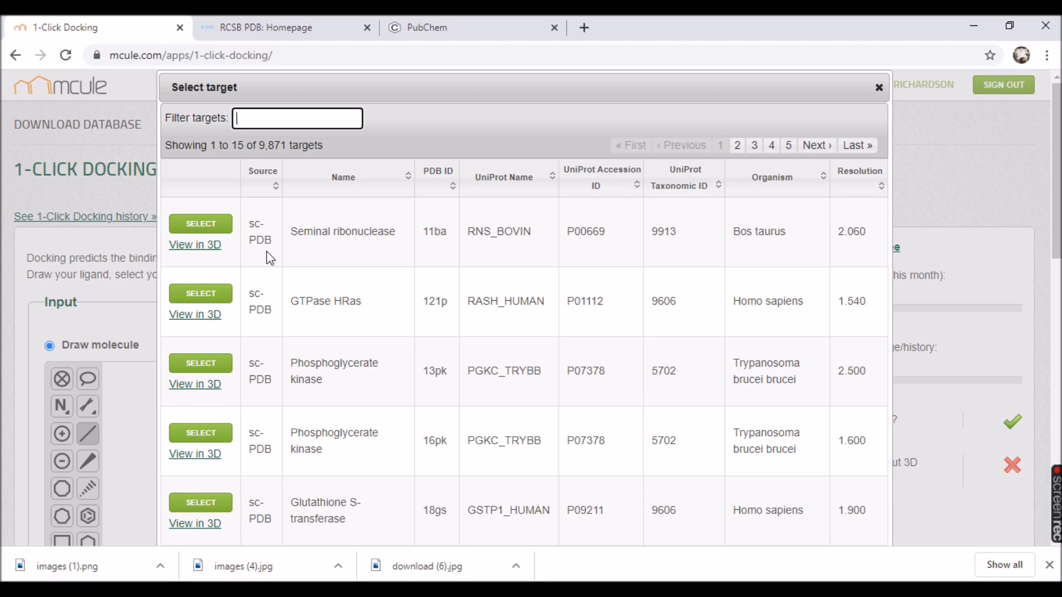
# Look up structure 1A28 in RCSB PDB and review its structure summary page.
pyautogui.click(270, 26)
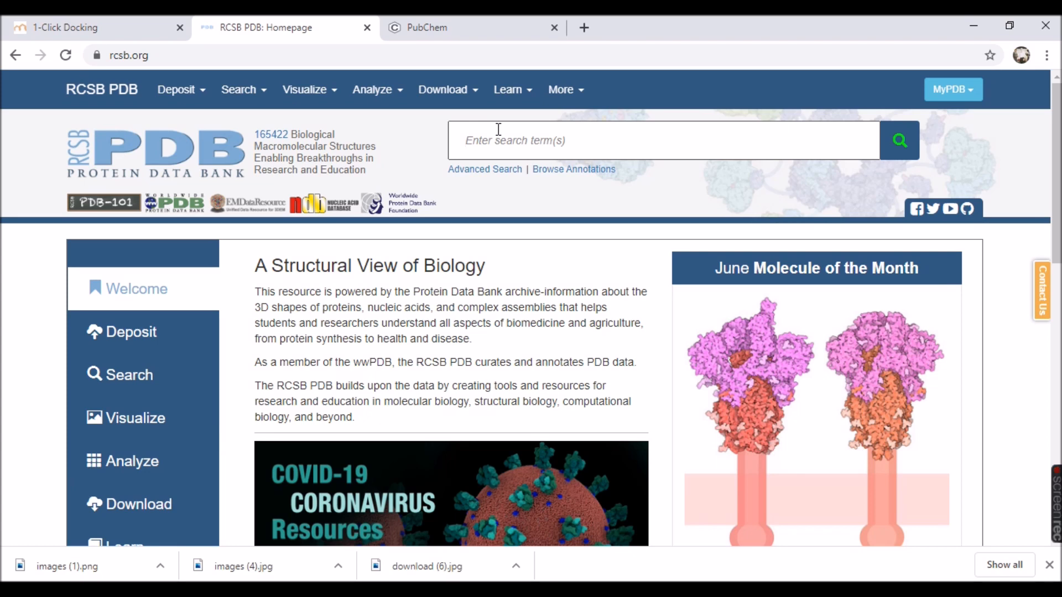
pyautogui.write('1')
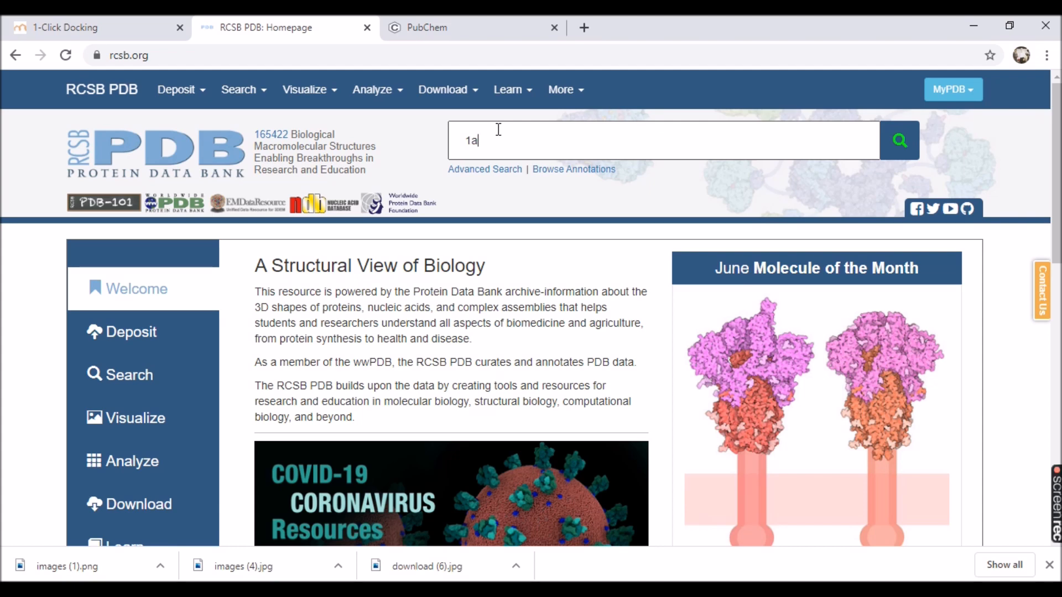
pyautogui.write('A28')
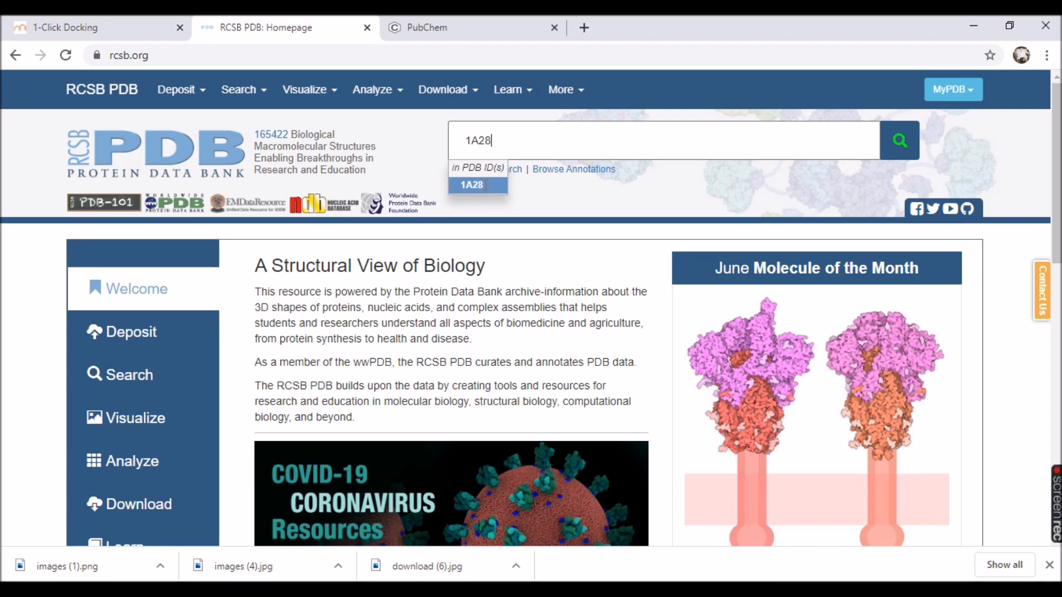
pyautogui.click(485, 187)
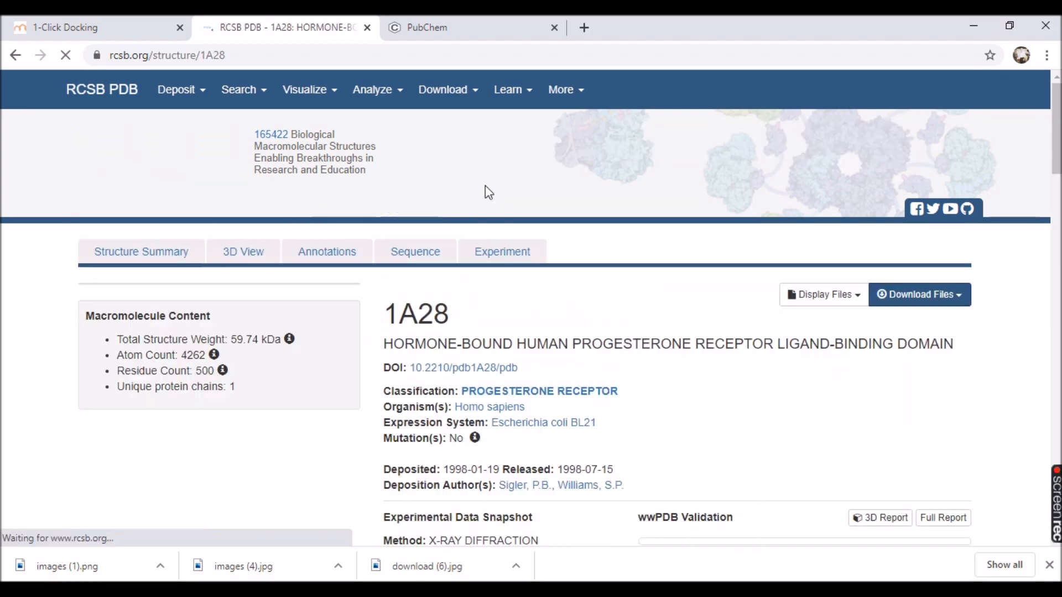
pyautogui.scroll(-1, 401, 330)
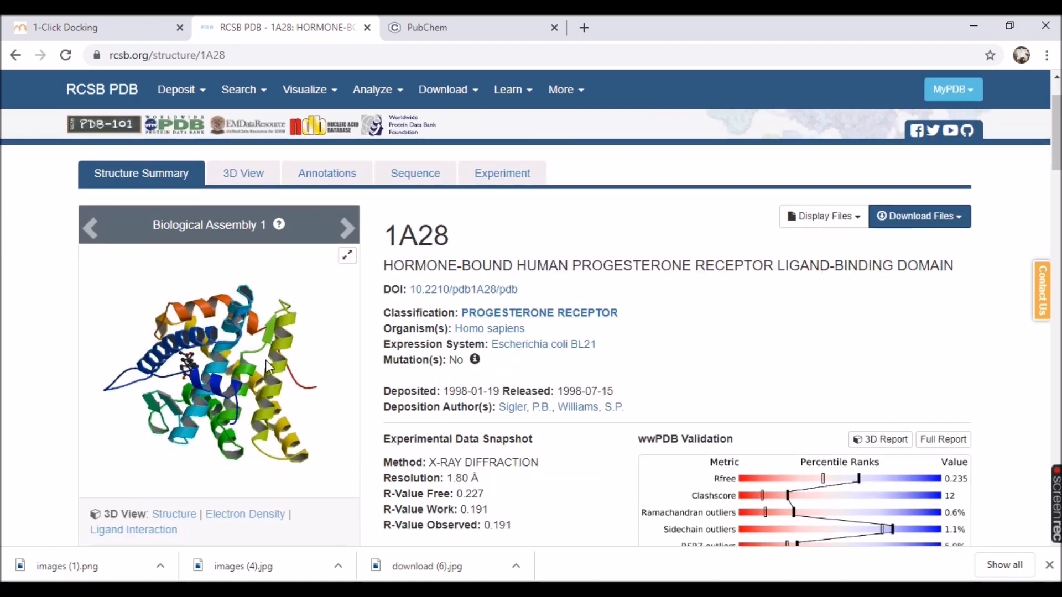
pyautogui.scroll(-1, 525, 362)
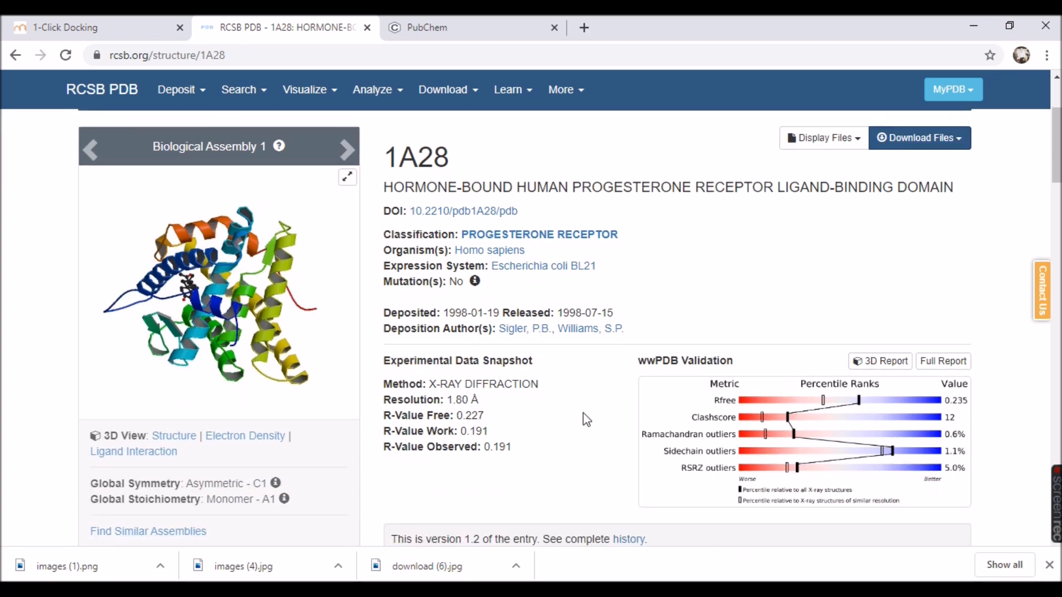
pyautogui.scroll(-2, 481, 395)
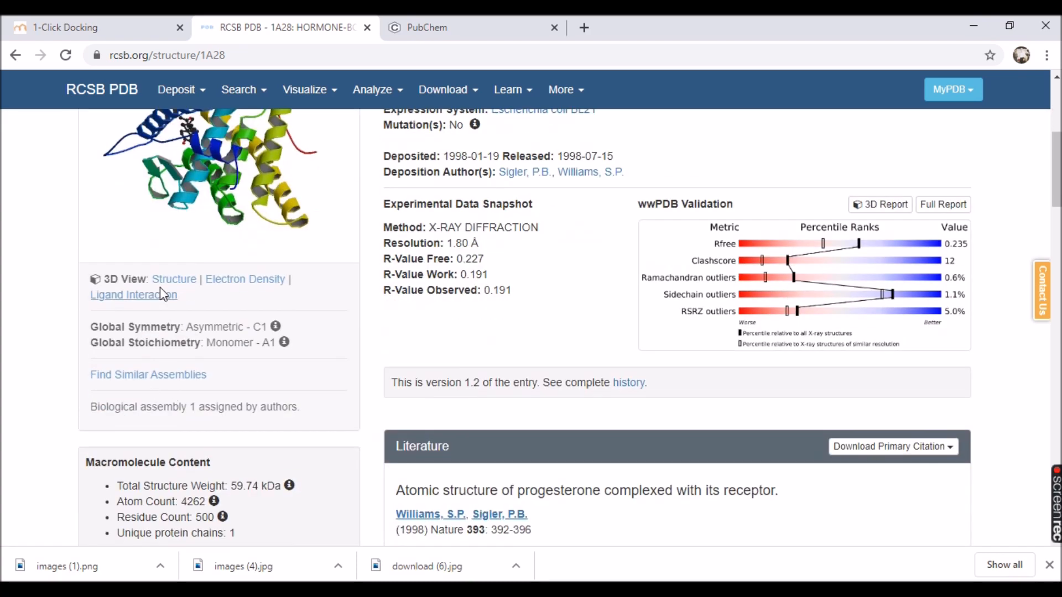
# Open the 3D structure view of 1A28 and inspect the ligand bound inside the protein up close.
pyautogui.click(173, 280)
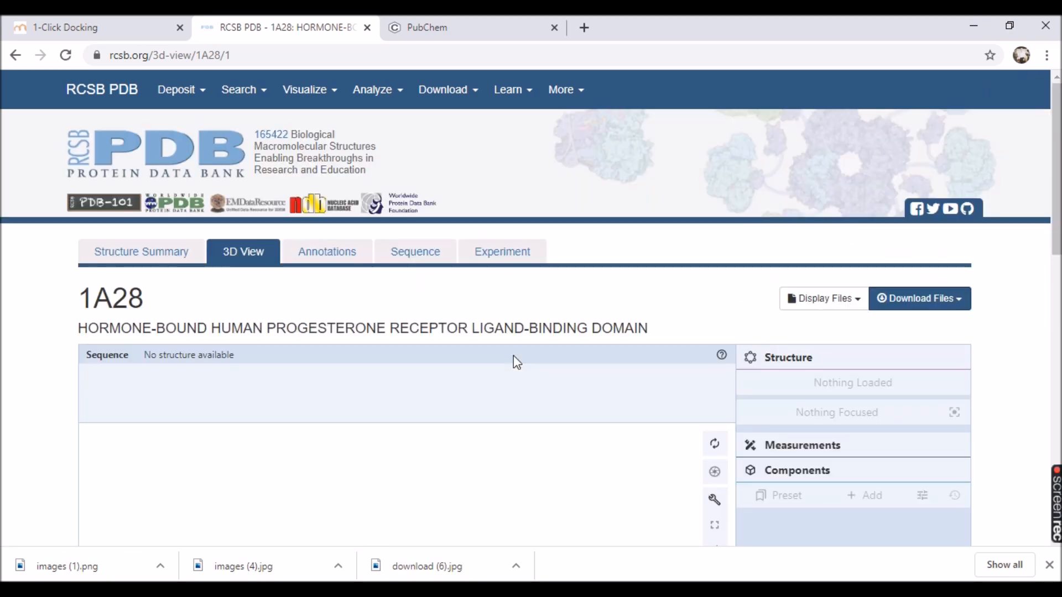
pyautogui.scroll(-6, 512, 365)
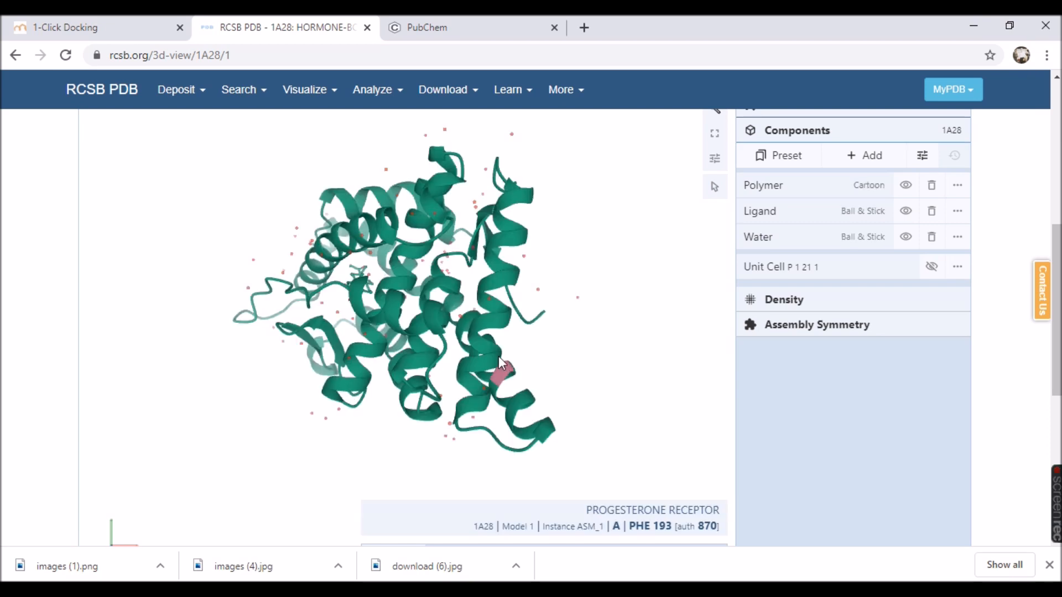
pyautogui.moveTo(430, 334); pyautogui.dragTo(325, 299)
pyautogui.scroll(8, 323, 292)
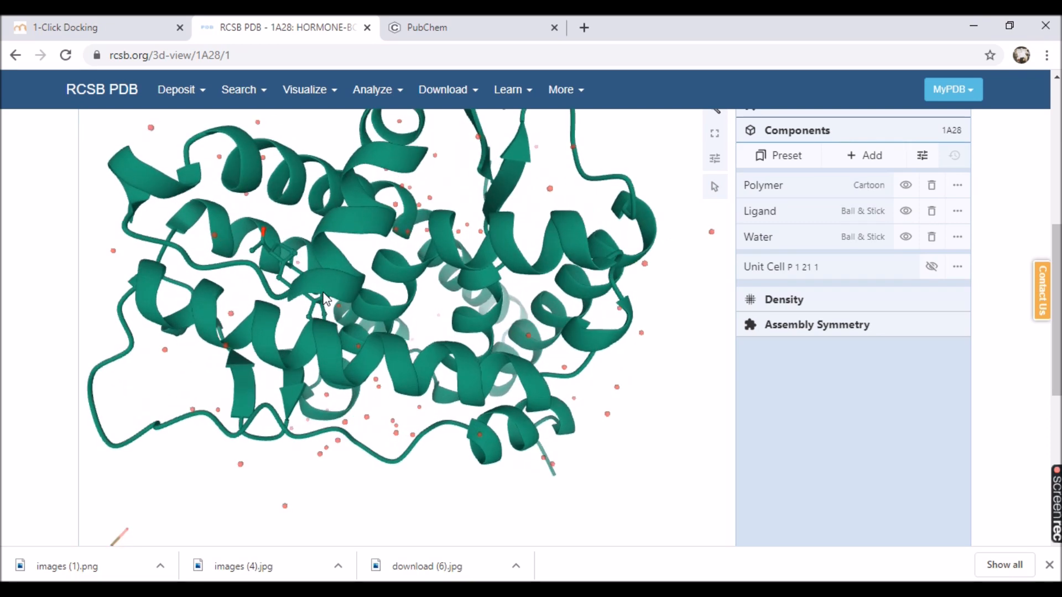
pyautogui.moveTo(311, 259); pyautogui.dragTo(325, 287)
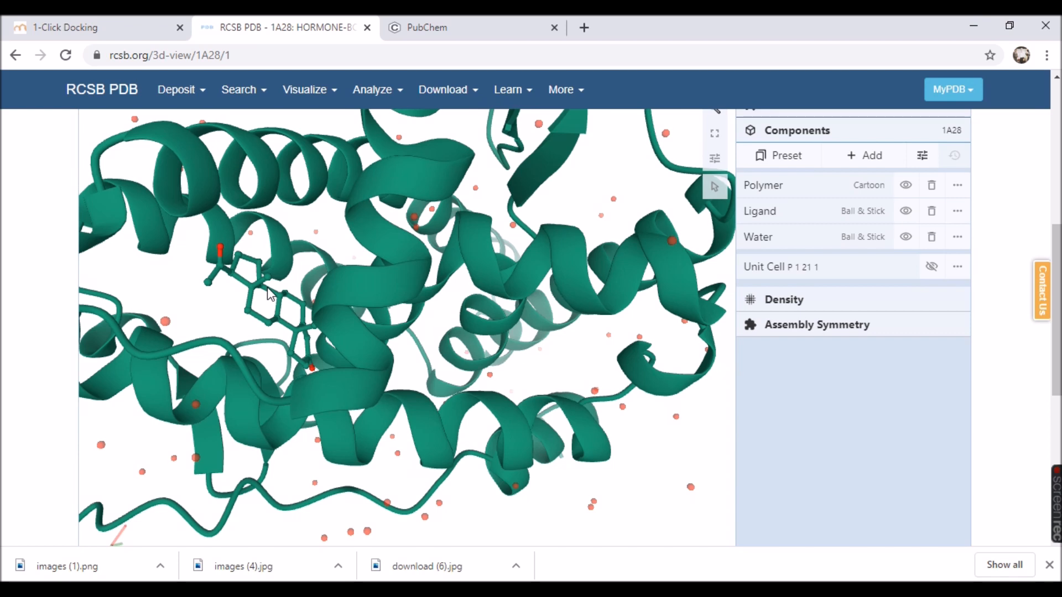
# Focus on residue MET 232 near the bound ligand and examine its surroundings within 5 Å.
pyautogui.click(283, 323)
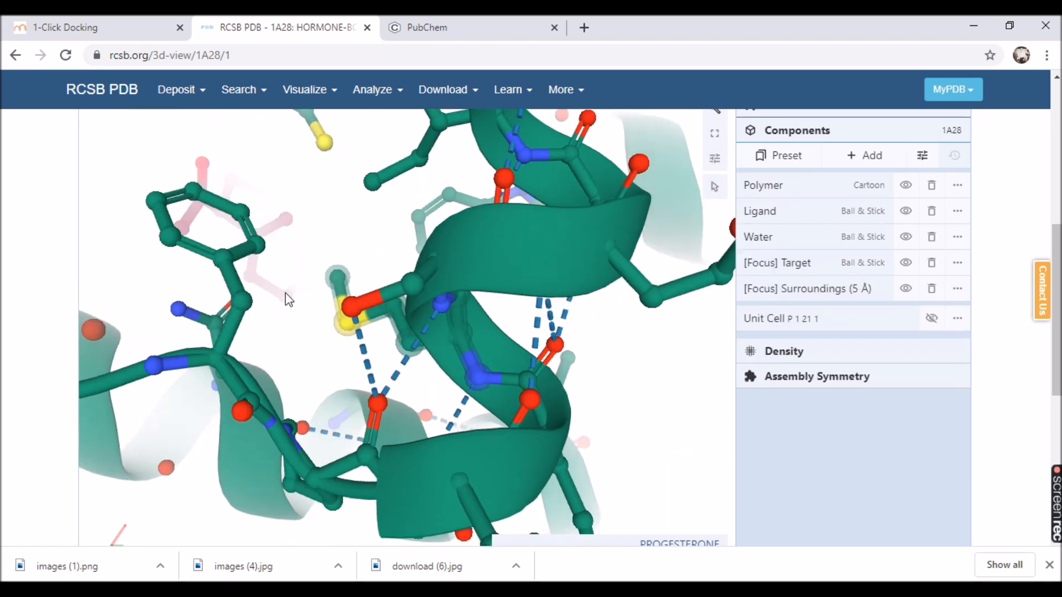
pyautogui.scroll(-3, 330, 344)
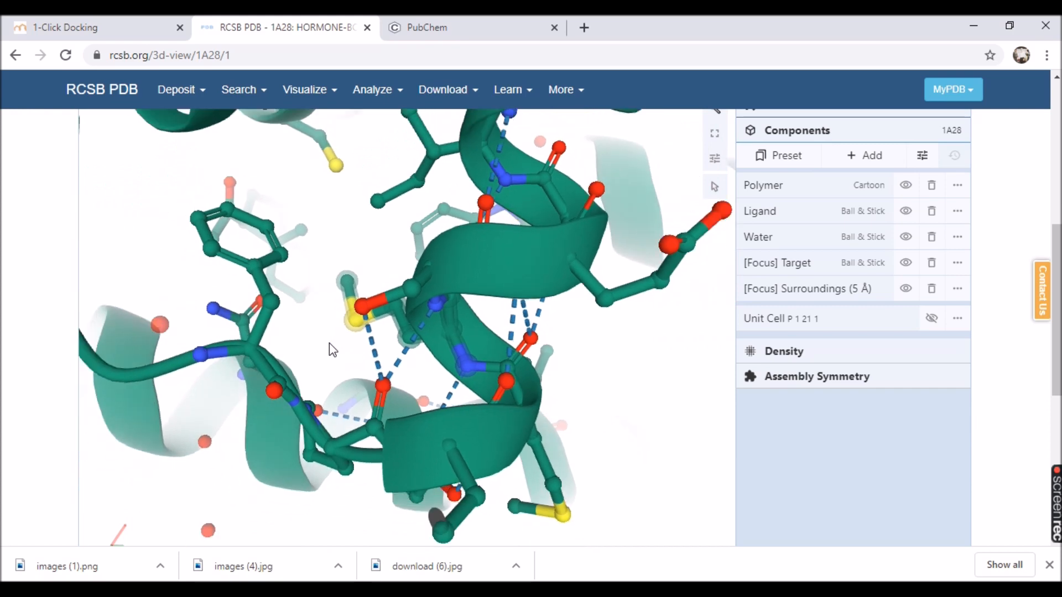
pyautogui.scroll(-5, 329, 343)
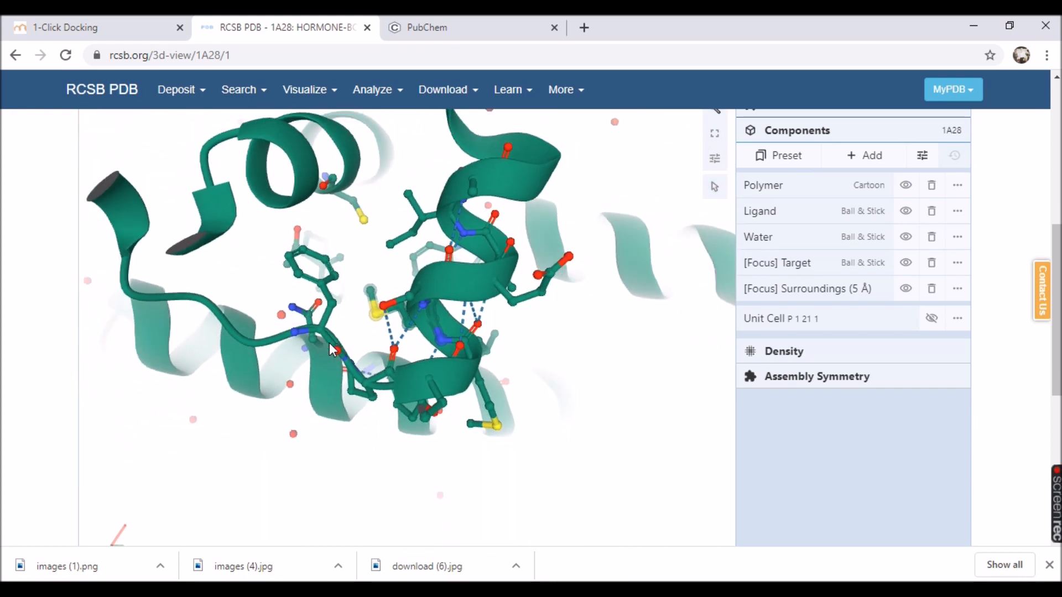
pyautogui.scroll(-4, 330, 343)
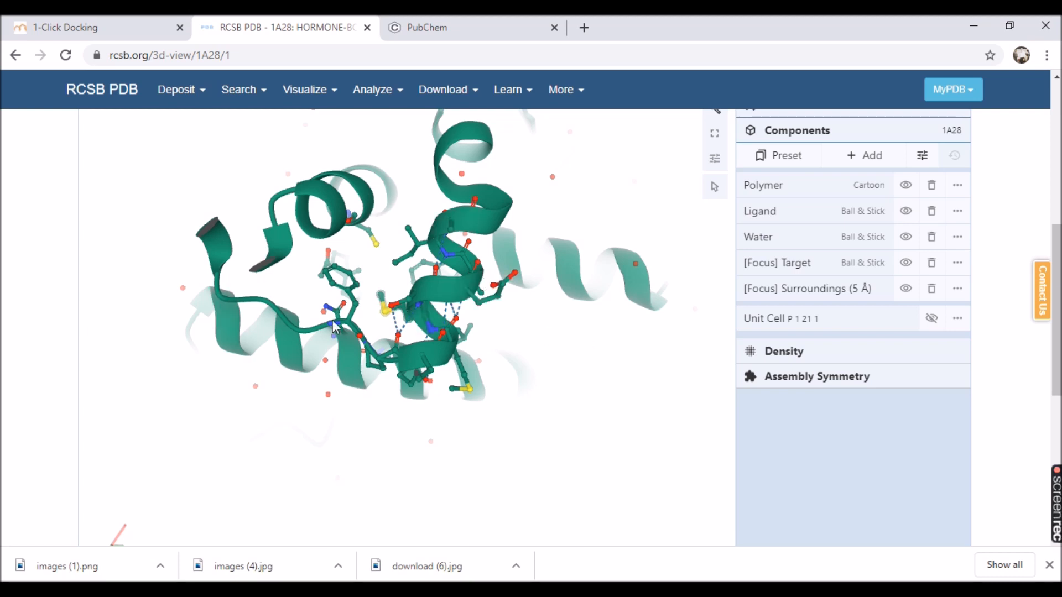
pyautogui.scroll(3, 334, 327)
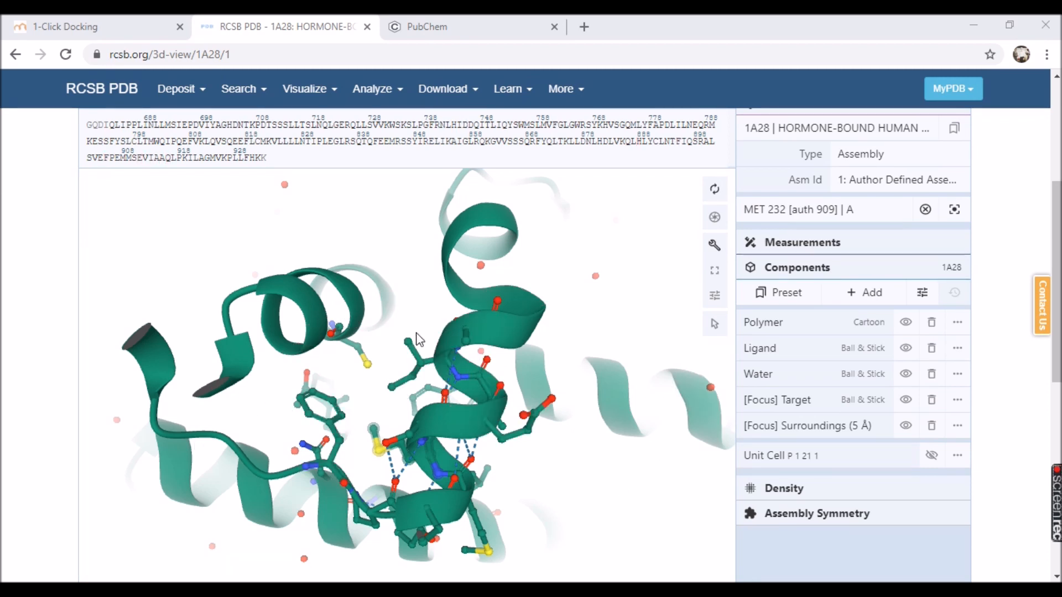
# Switch back to mcule's 1-Click Docking, filter the targets by 1A28 and choose the progesterone receptor as docking target.
pyautogui.click(104, 26)
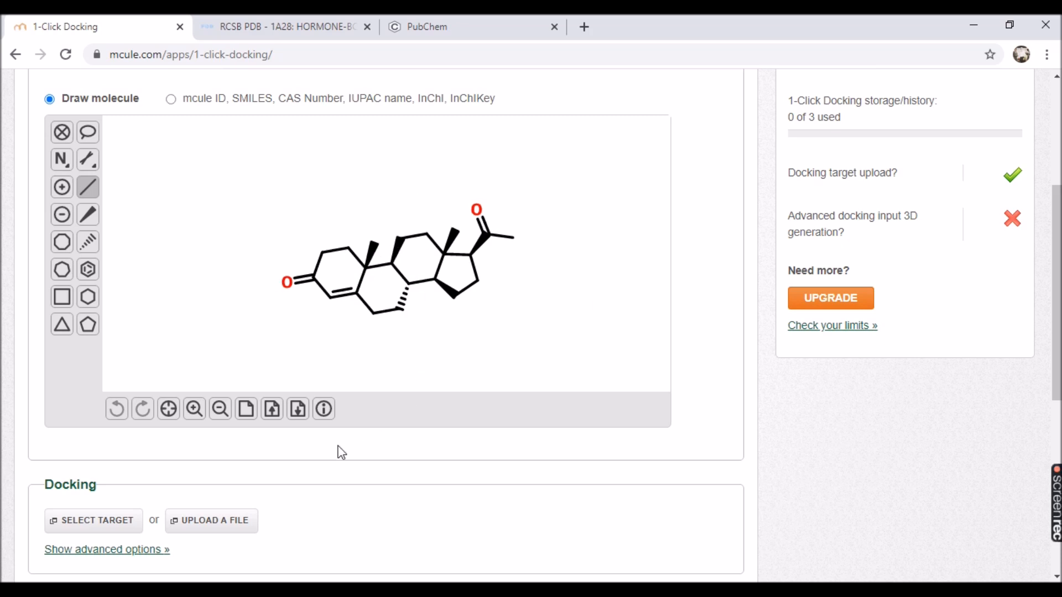
pyautogui.scroll(-1, 230, 469)
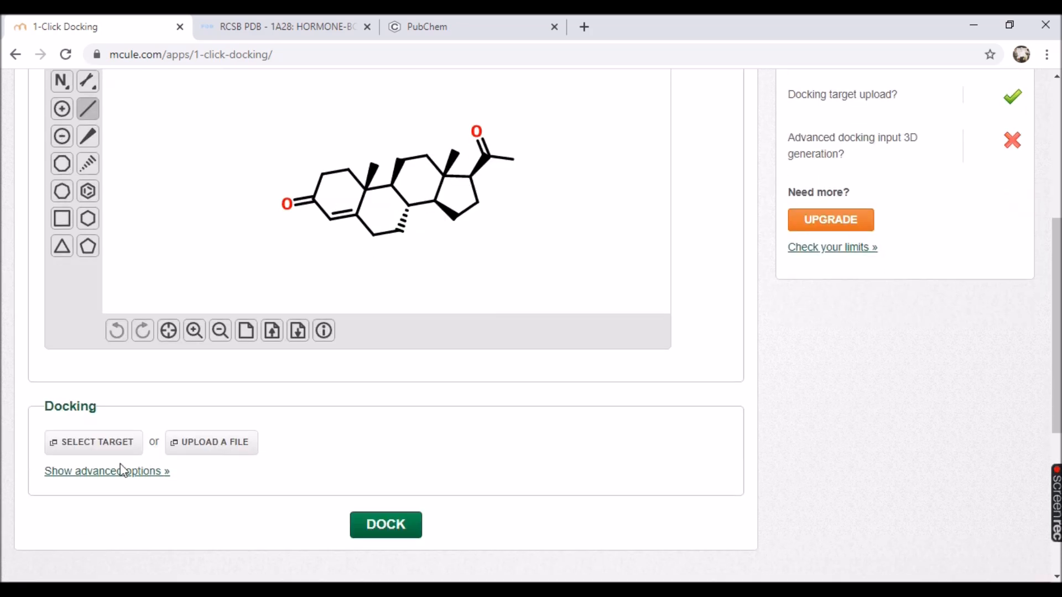
pyautogui.click(97, 445)
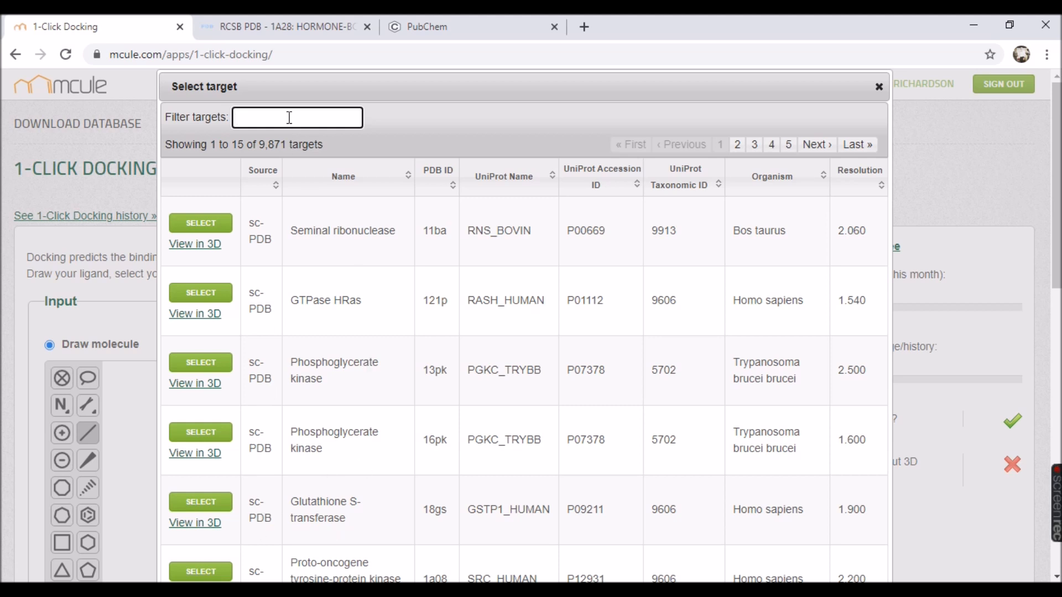
pyautogui.write('1')
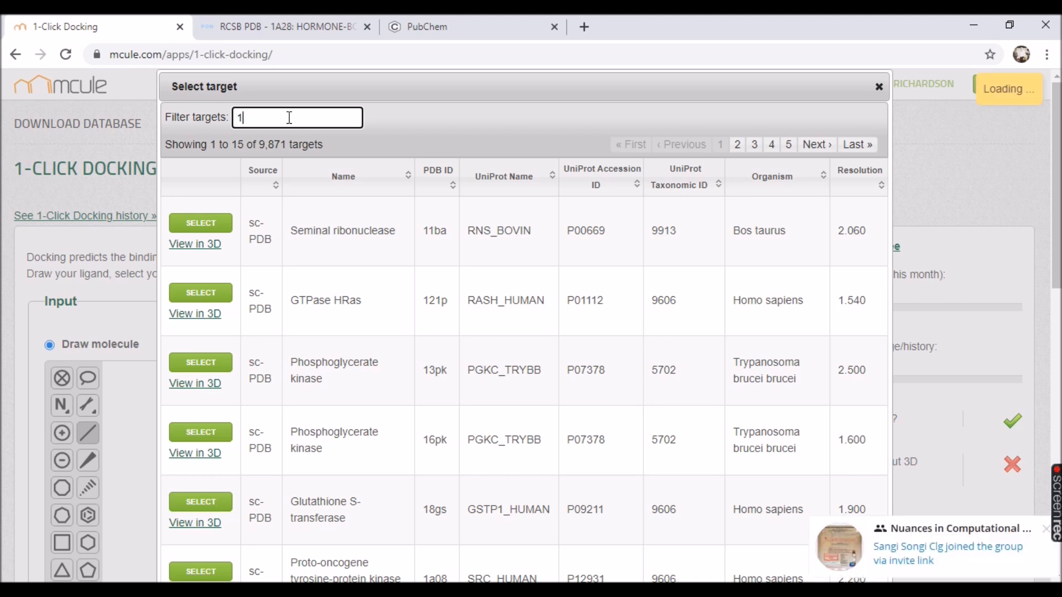
pyautogui.write('A28')
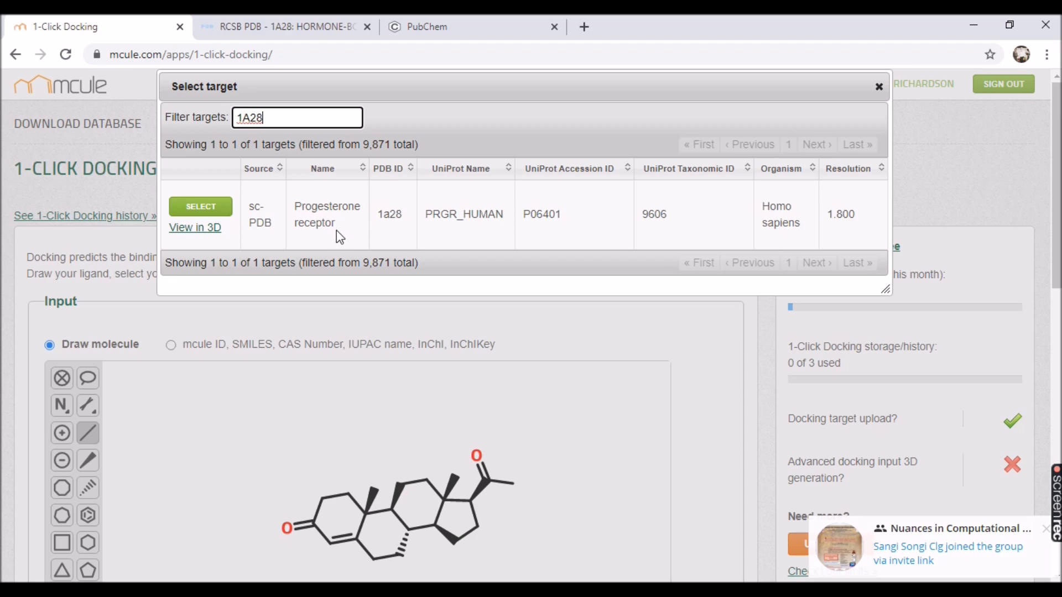
pyautogui.click(208, 209)
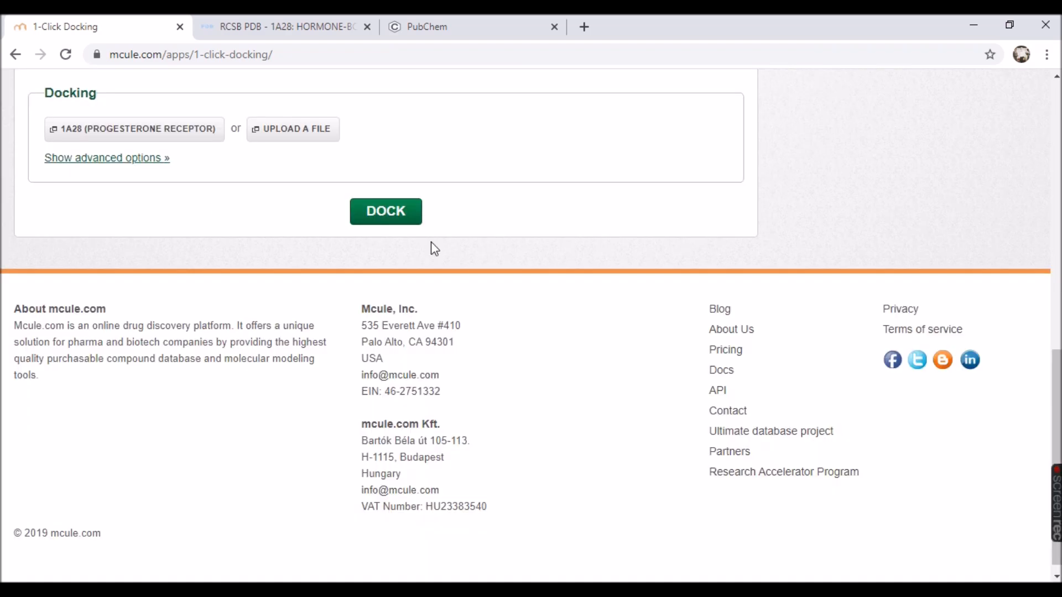
# Try to dock the progesterone ligand with its original stereo bonds against the 1A28 target.
pyautogui.scroll(3, 517, 260)
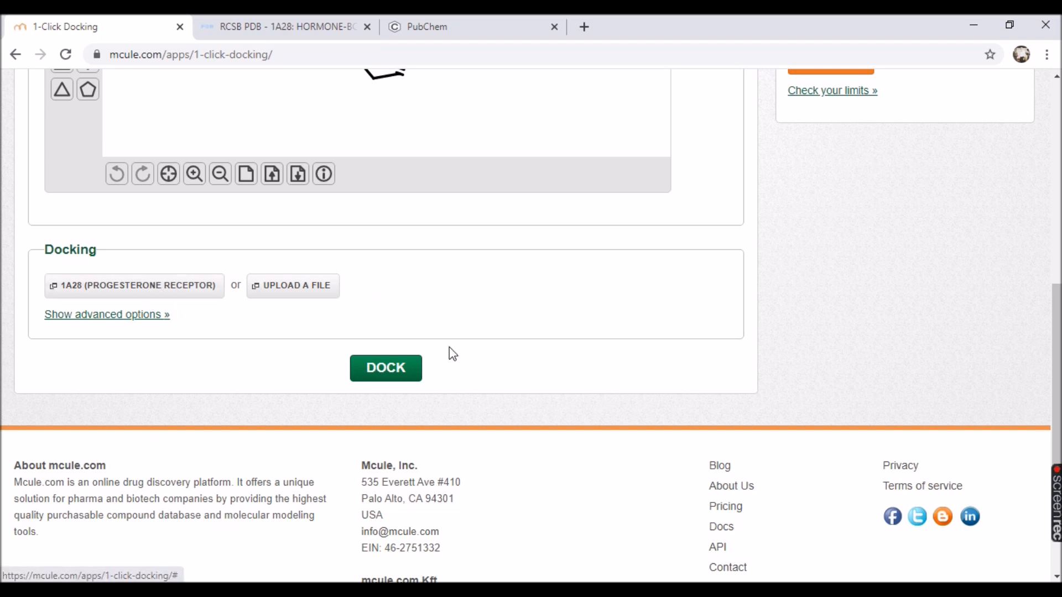
pyautogui.scroll(4, 398, 380)
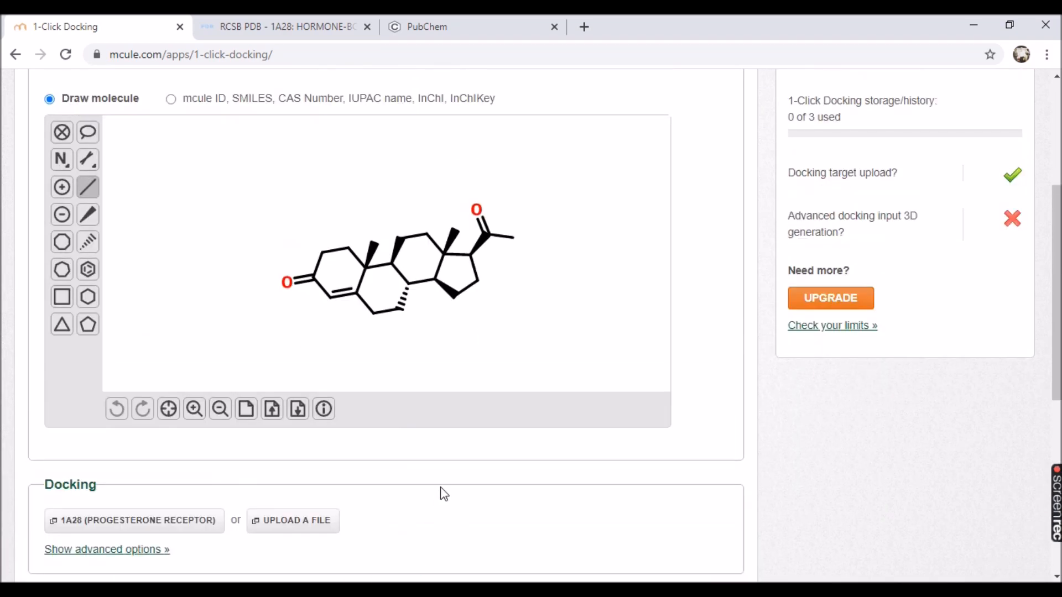
pyautogui.scroll(-2, 436, 495)
pyautogui.click(407, 522)
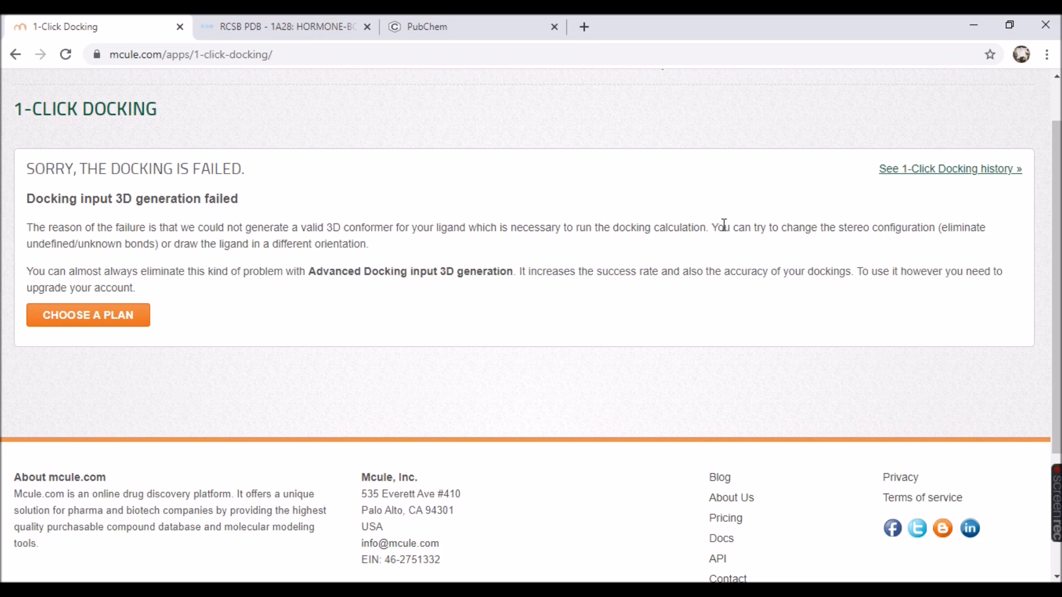
# Highlight the advice about changing the stereo configuration, and reopen the 1-Click Docking input form.
pyautogui.moveTo(716, 230); pyautogui.dragTo(938, 231)
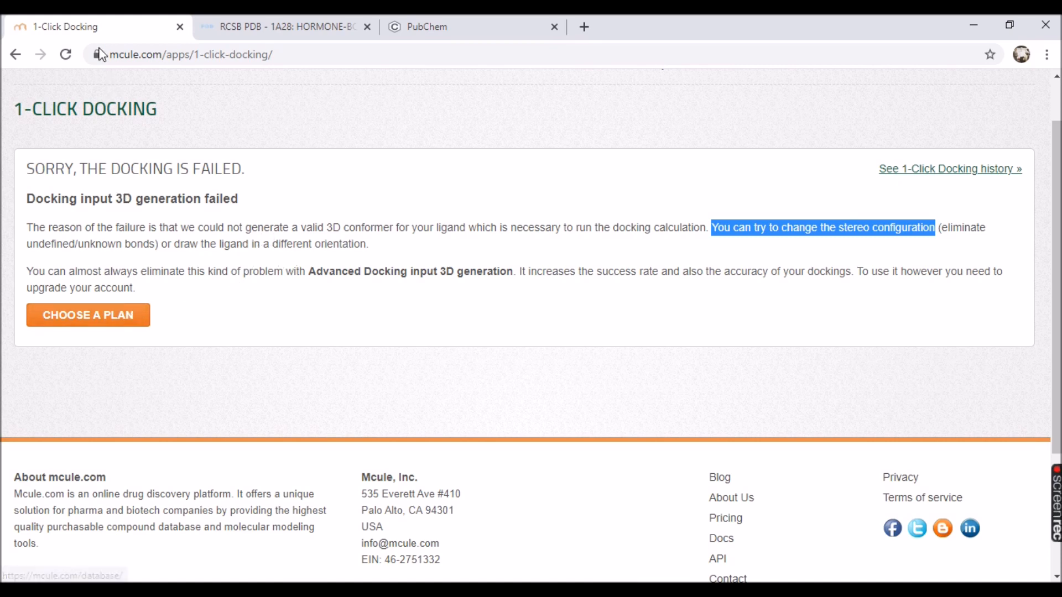
pyautogui.click(15, 54)
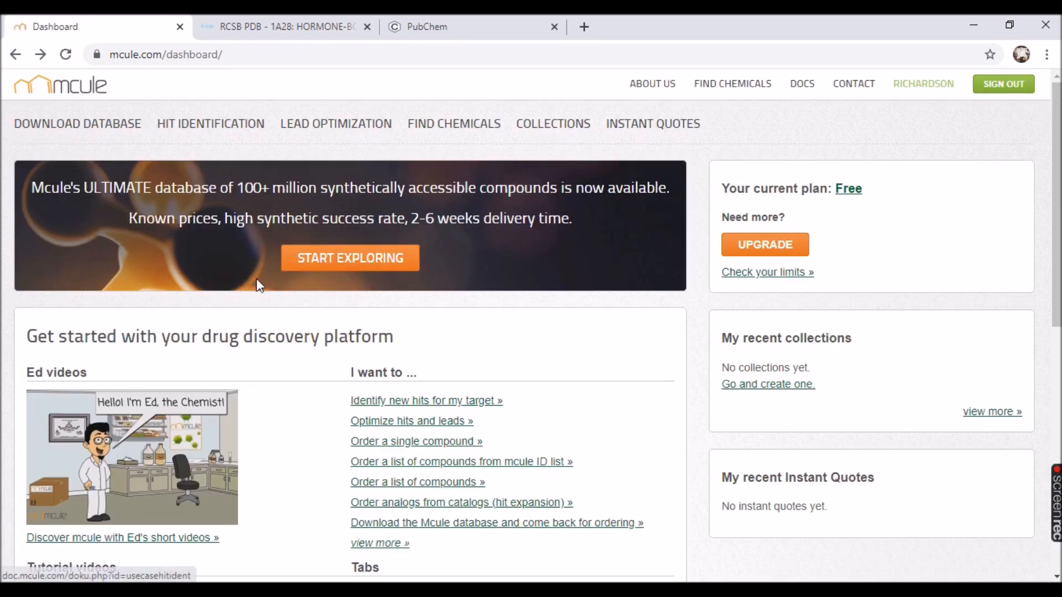
pyautogui.moveTo(327, 132)
pyautogui.click(331, 152)
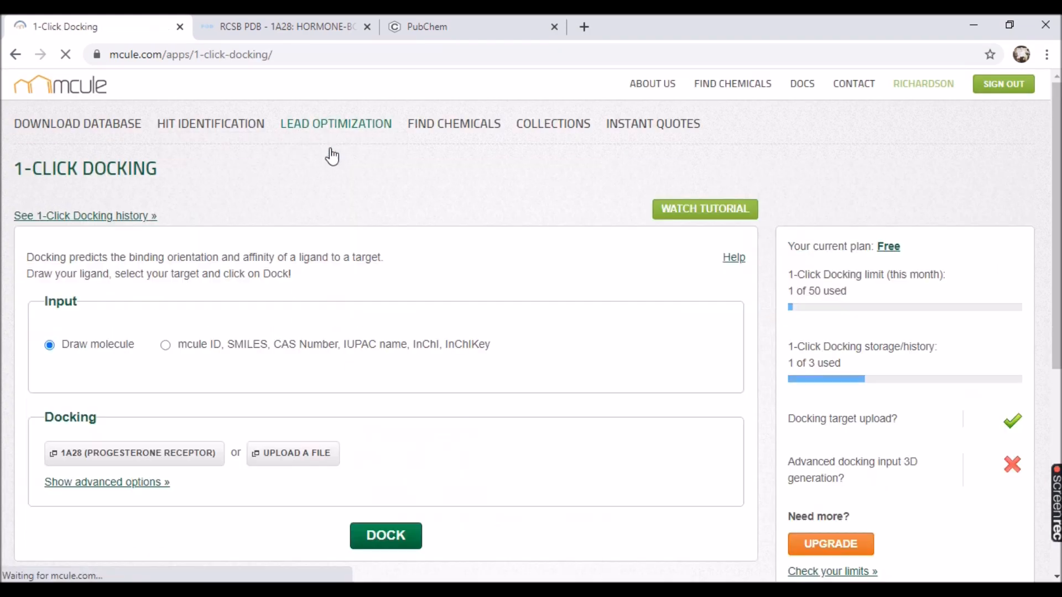
# Change the ligand's hashed ring bond and two wedged ring bonds to plain single bonds, and run the docking against 1A28.
pyautogui.scroll(-1, 572, 453)
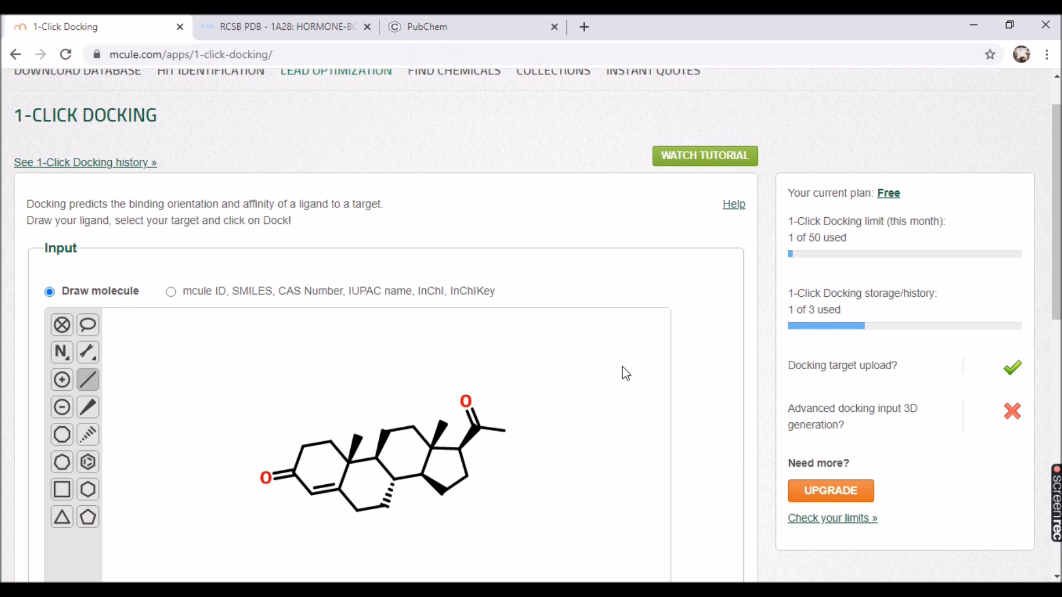
pyautogui.scroll(-3, 712, 378)
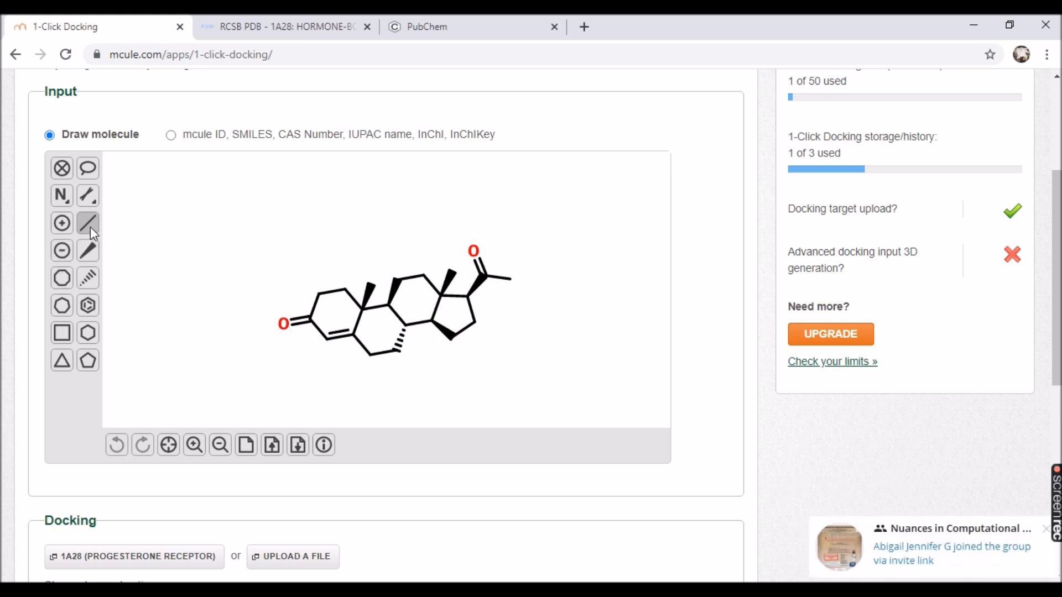
pyautogui.click(403, 342)
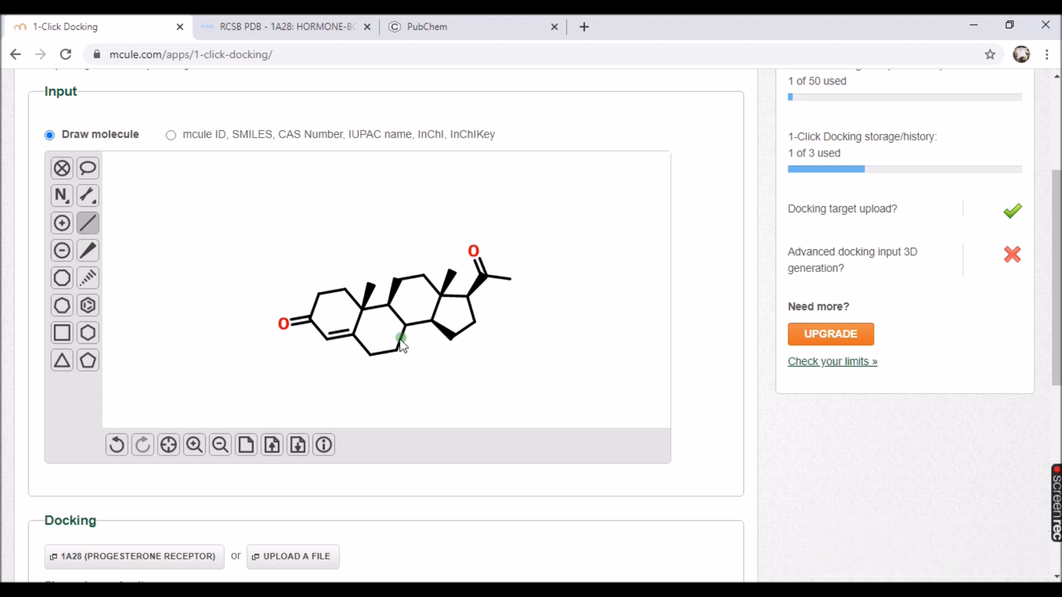
pyautogui.click(396, 297)
pyautogui.click(461, 332)
pyautogui.click(442, 330)
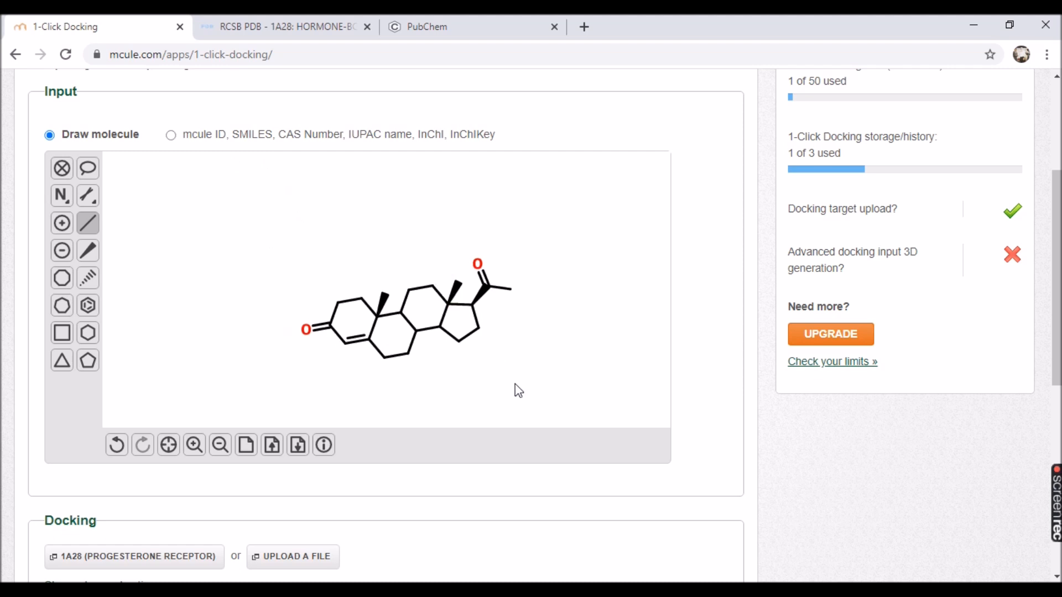
pyautogui.scroll(-3, 717, 452)
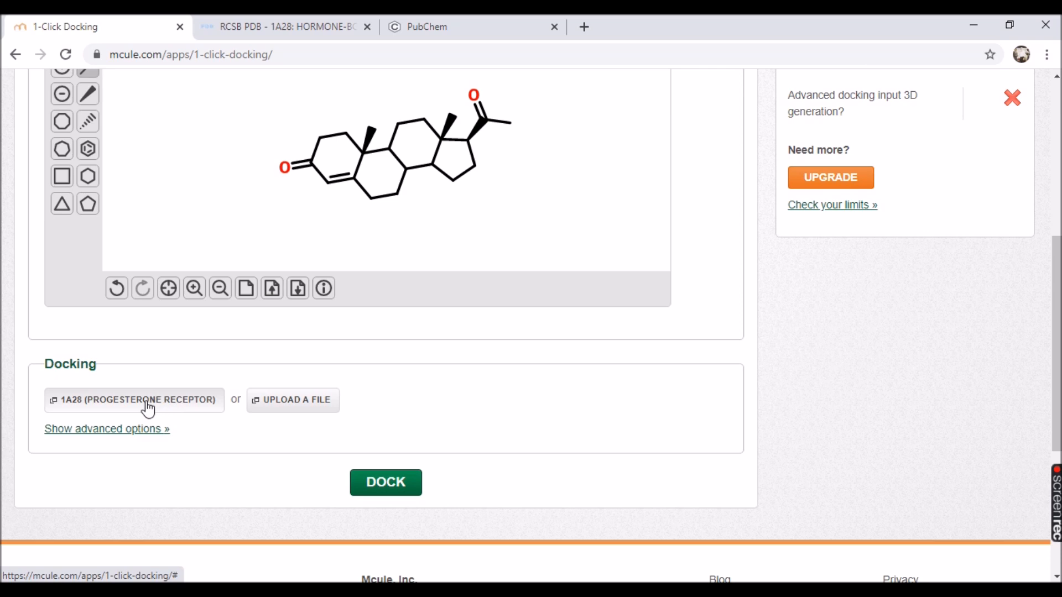
pyautogui.click(372, 481)
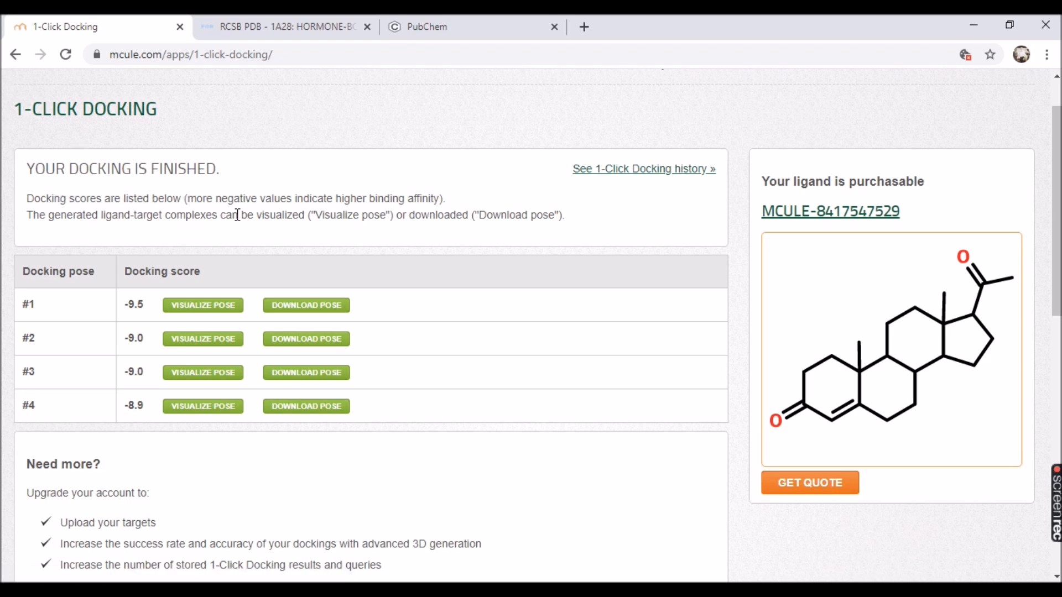
# Highlight the note that more negative docking scores indicate higher binding affinity.
pyautogui.moveTo(186, 199); pyautogui.dragTo(459, 208)
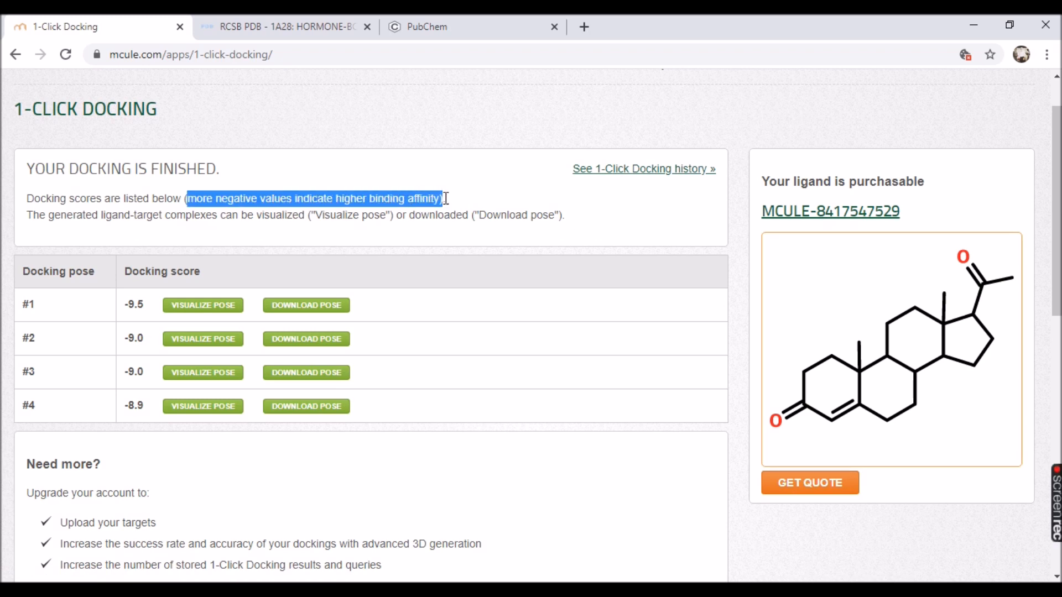
pyautogui.click(227, 212)
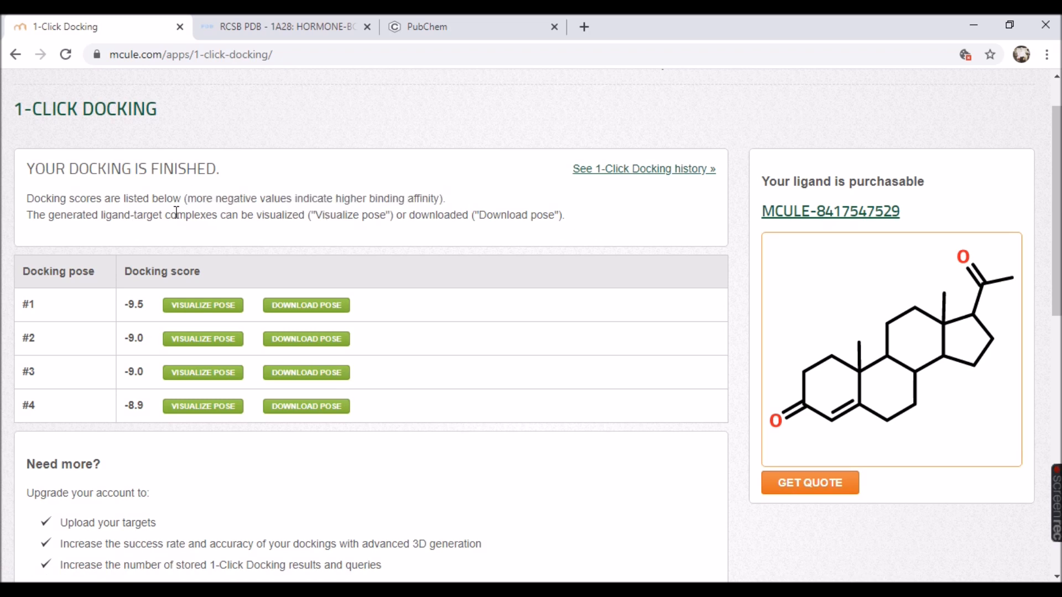
pyautogui.moveTo(192, 200); pyautogui.dragTo(435, 199)
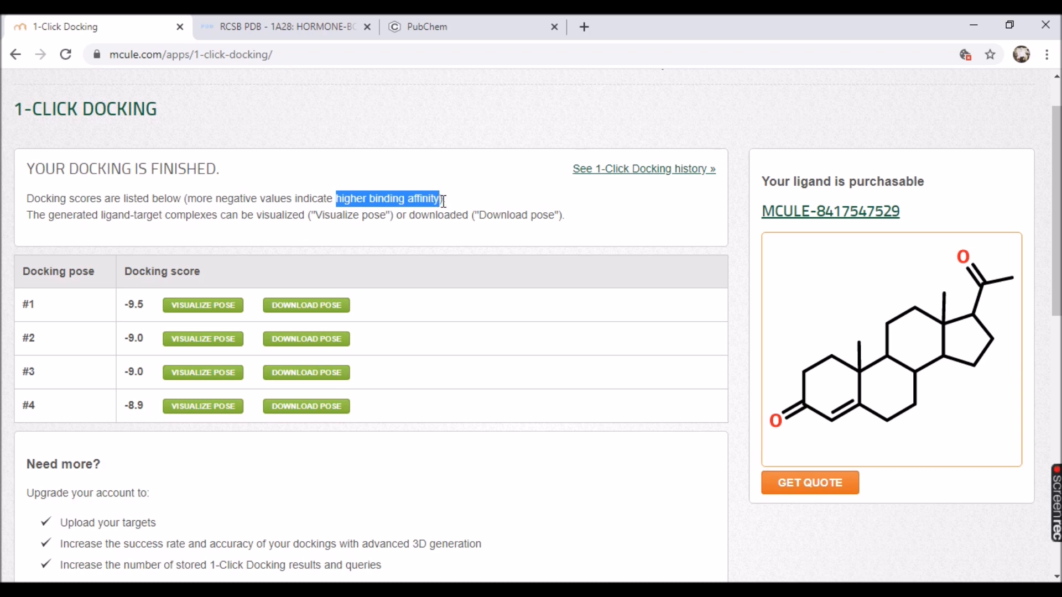
pyautogui.click(443, 201)
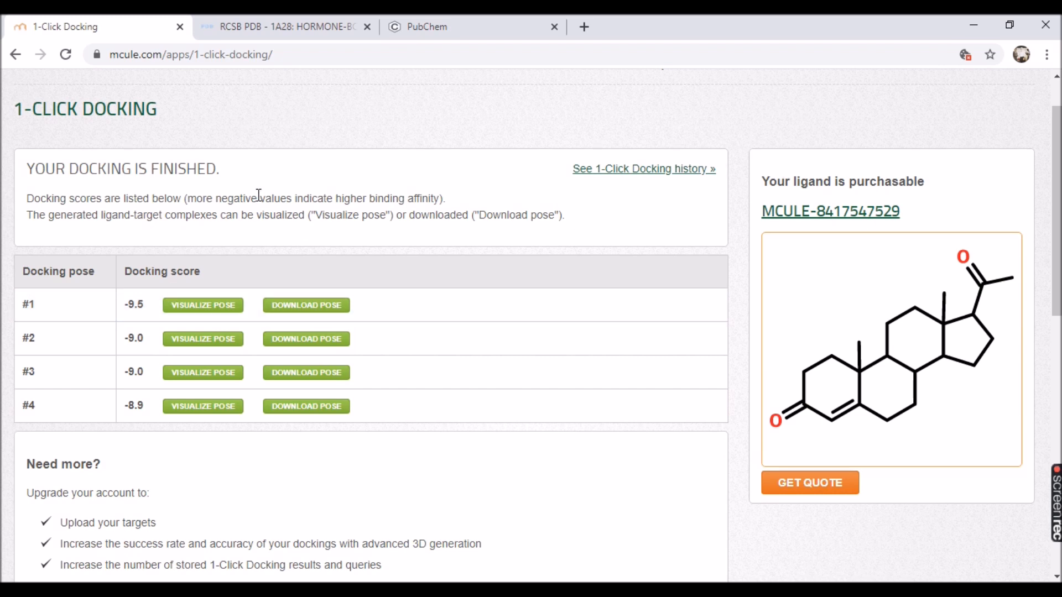
pyautogui.moveTo(292, 199); pyautogui.dragTo(440, 201)
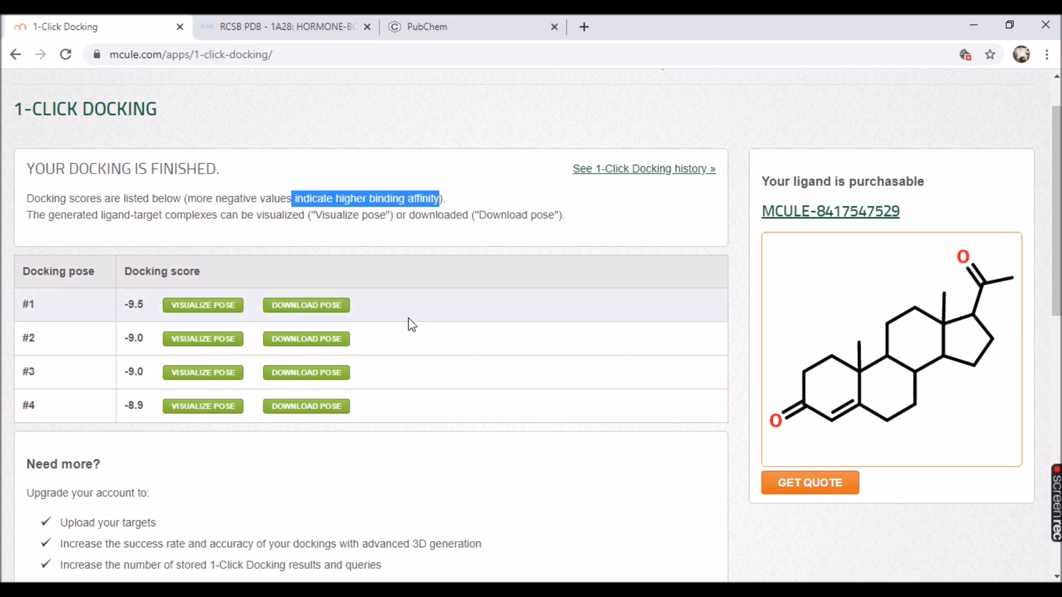
pyautogui.click(386, 273)
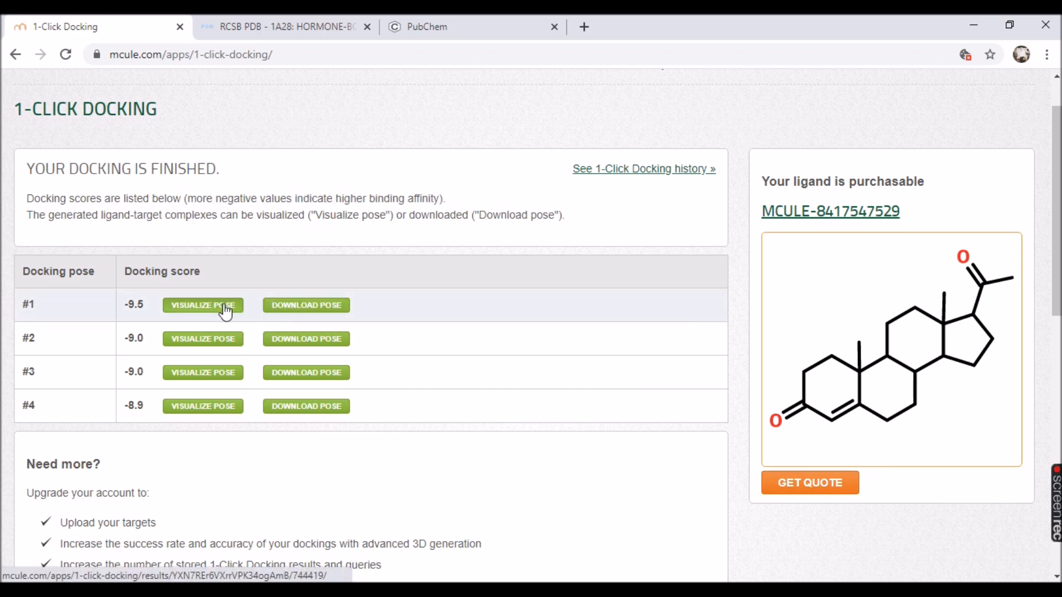
pyautogui.click(1051, 506)
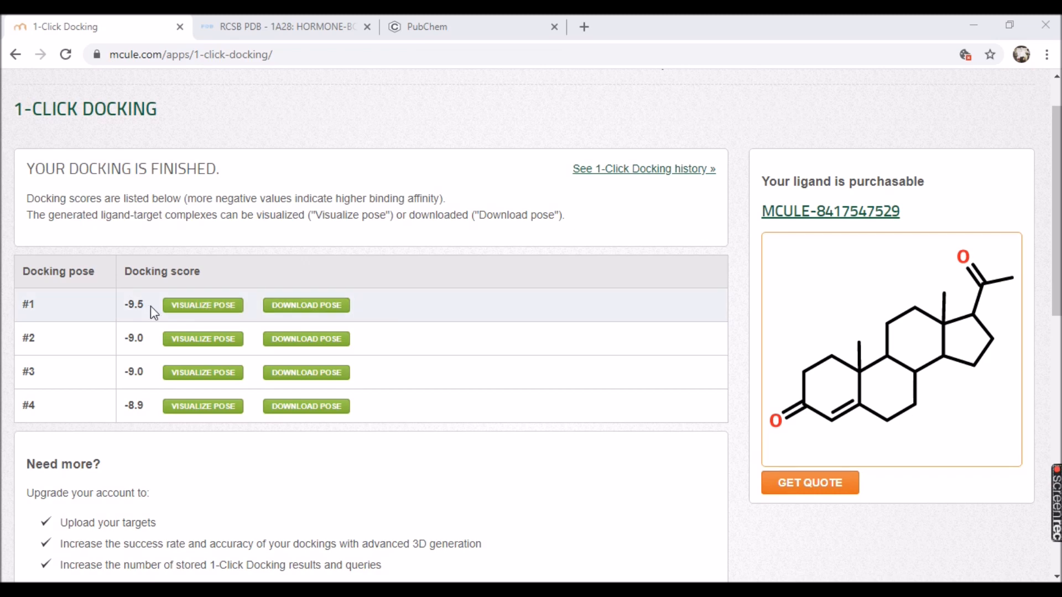
# Visualize docking pose #1 in the 1A28 progesterone receptor and briefly label all residues, then remove the labels.
pyautogui.click(218, 317)
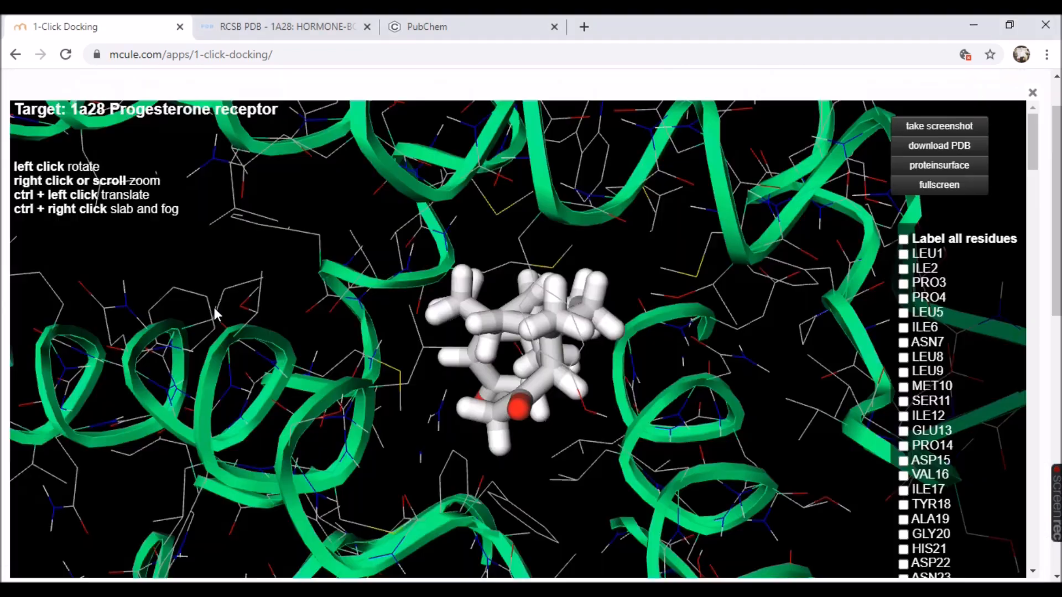
pyautogui.scroll(-6, 487, 357)
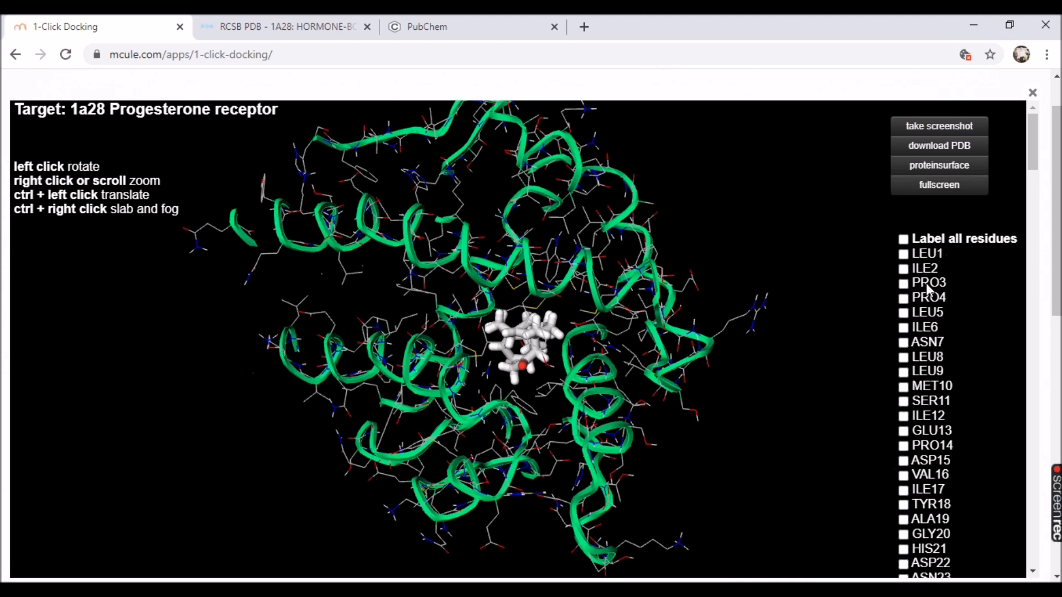
pyautogui.click(903, 239)
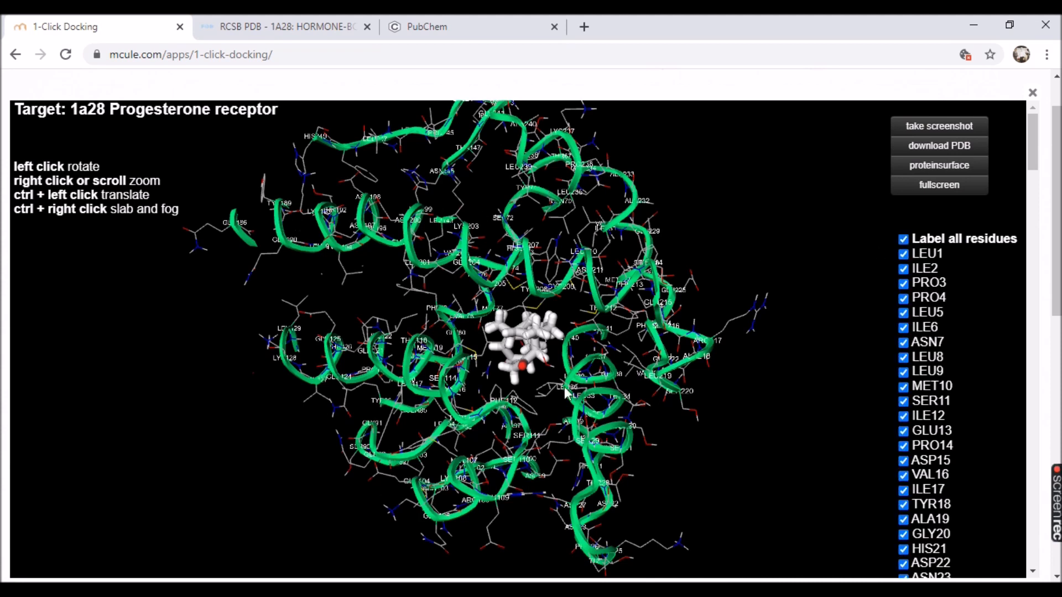
pyautogui.click(905, 241)
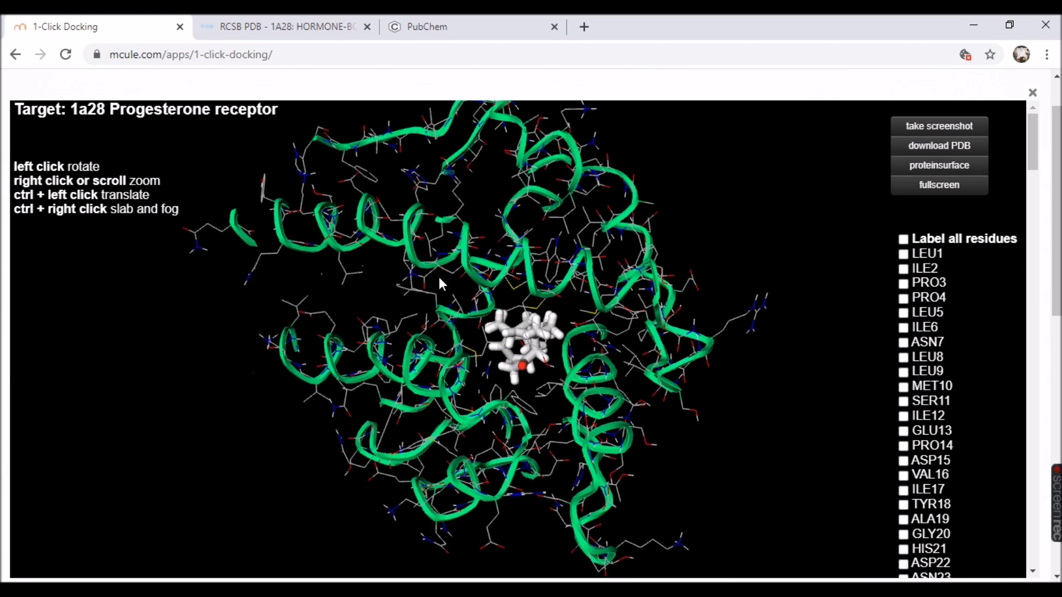
# Show the protein surface around docking pose #1, inspect it, and close the pose viewer.
pyautogui.moveTo(470, 273); pyautogui.dragTo(469, 282)
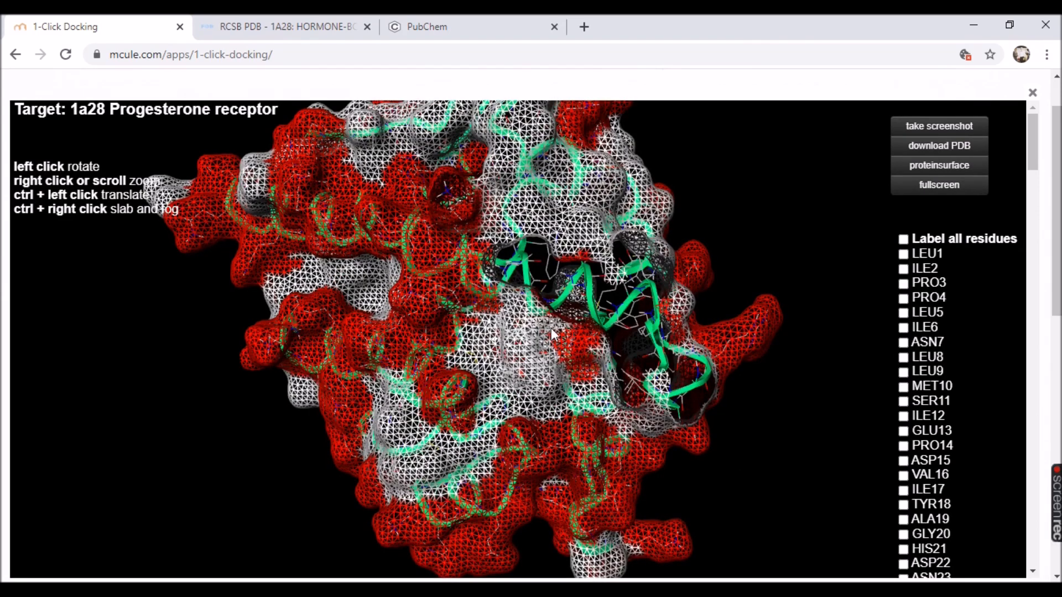
pyautogui.scroll(5, 559, 326)
pyautogui.scroll(-5, 492, 338)
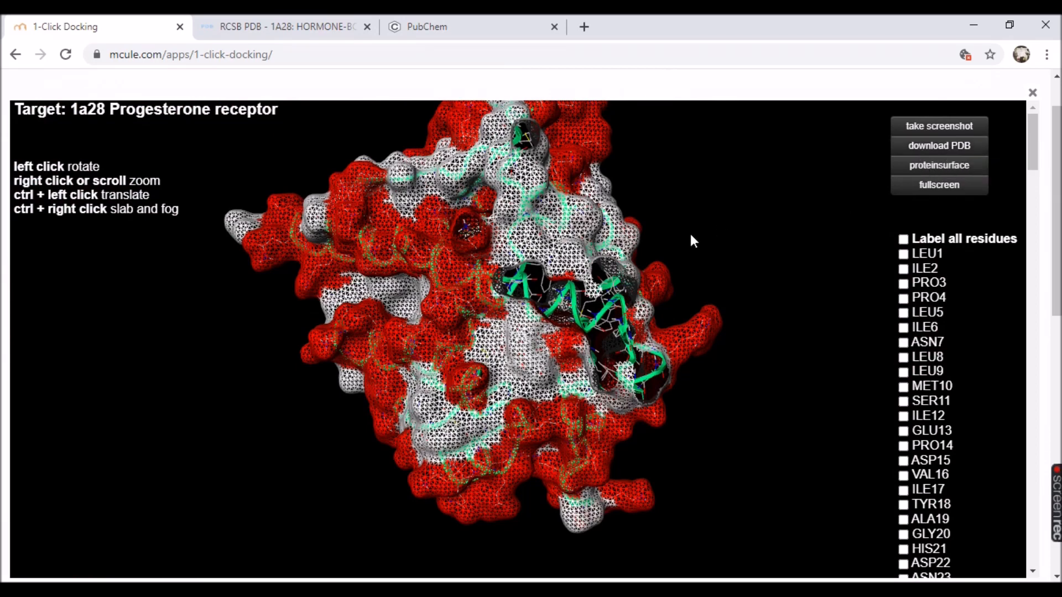
pyautogui.click(1033, 97)
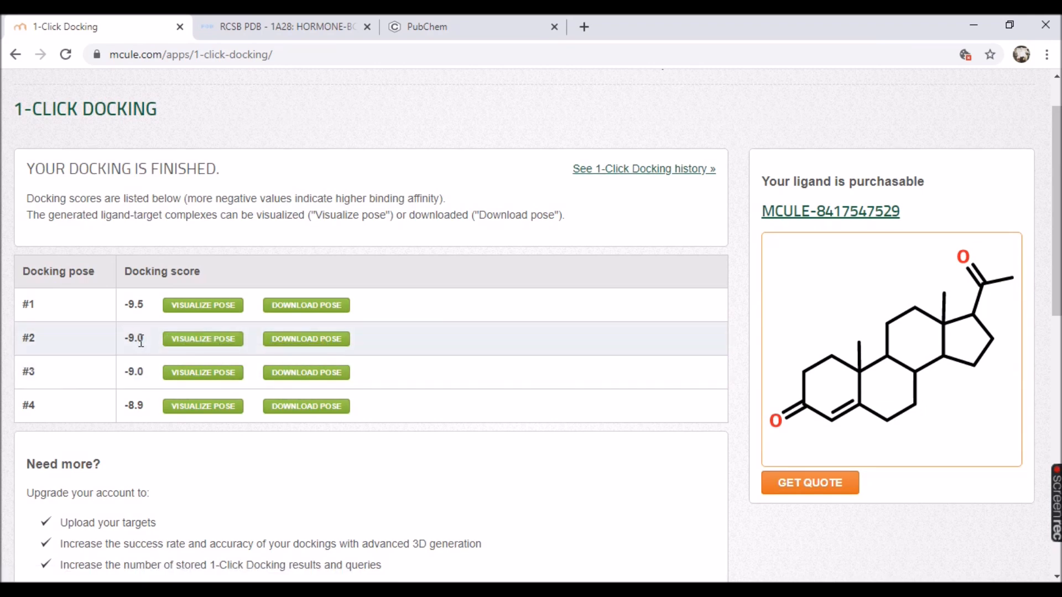
# Visualize docking pose #2, examine the ligand inside the receptor from several angles, and close the pose viewer.
pyautogui.click(207, 340)
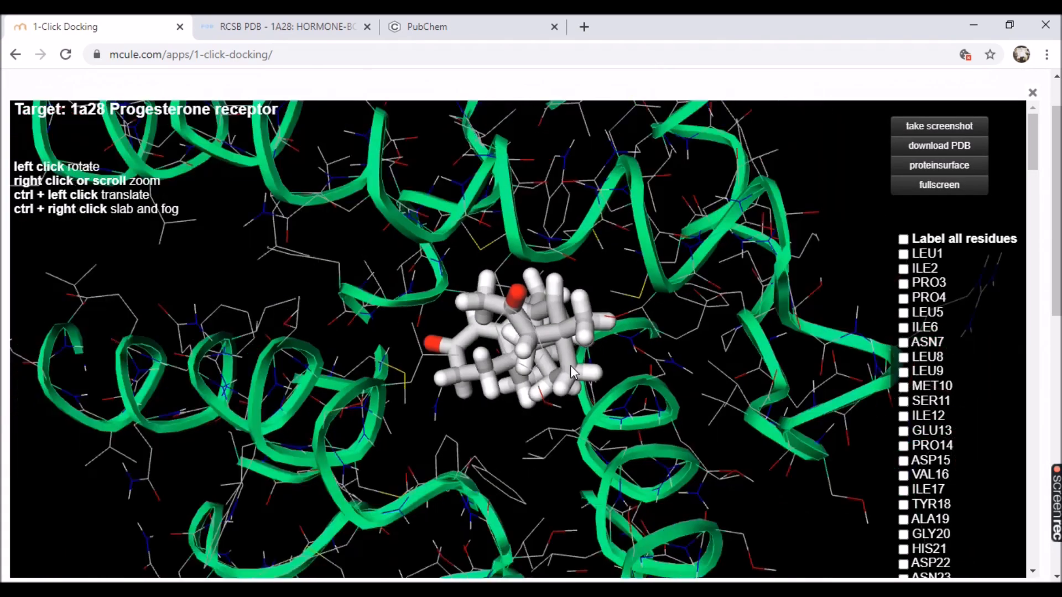
pyautogui.scroll(-1, 570, 369)
pyautogui.scroll(1, 531, 335)
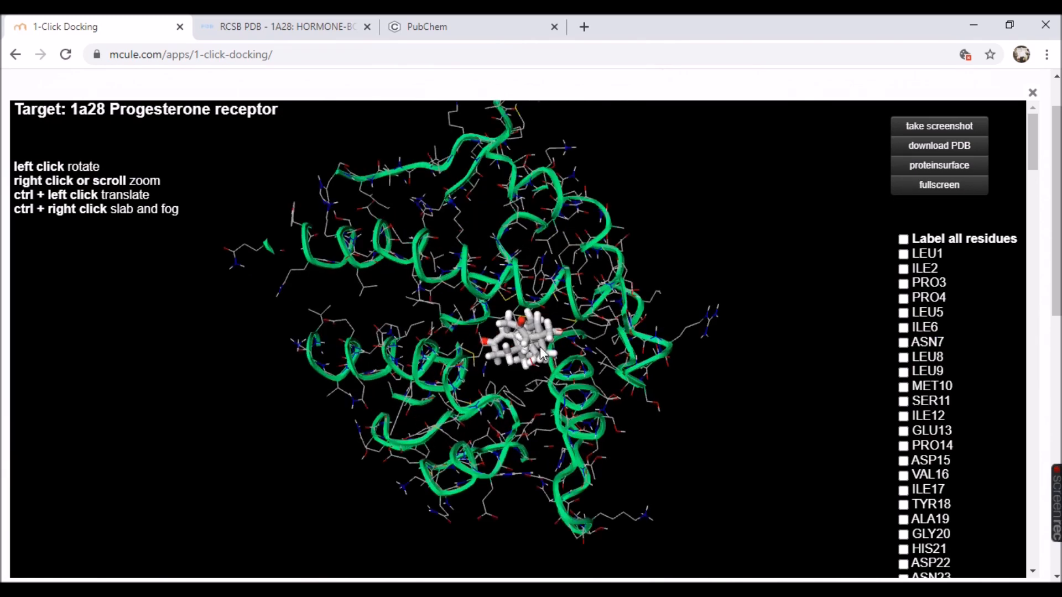
pyautogui.scroll(2, 536, 345)
pyautogui.moveTo(536, 346); pyautogui.dragTo(479, 238)
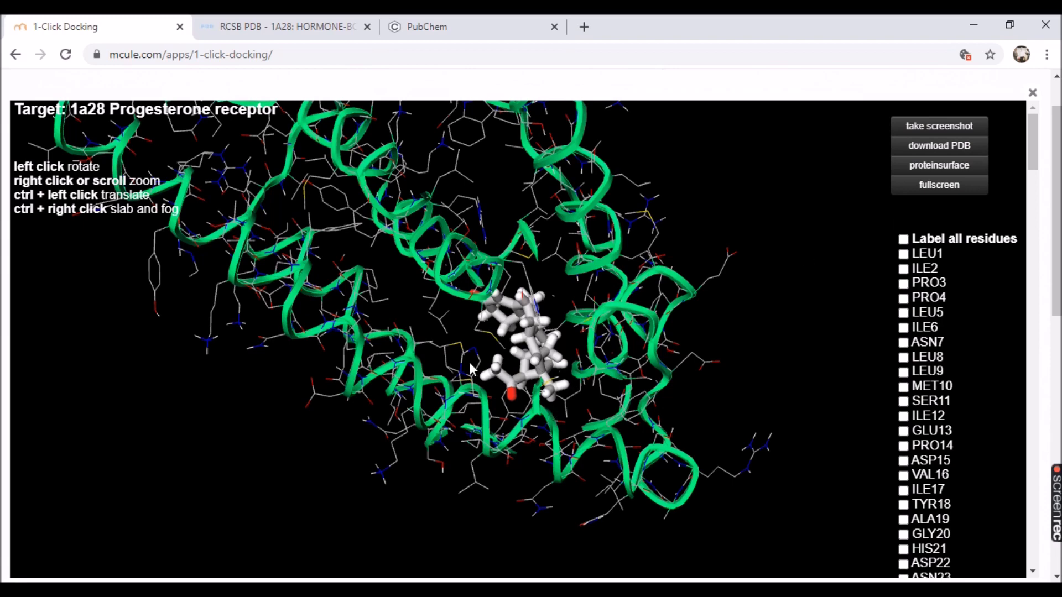
pyautogui.scroll(-2, 555, 327)
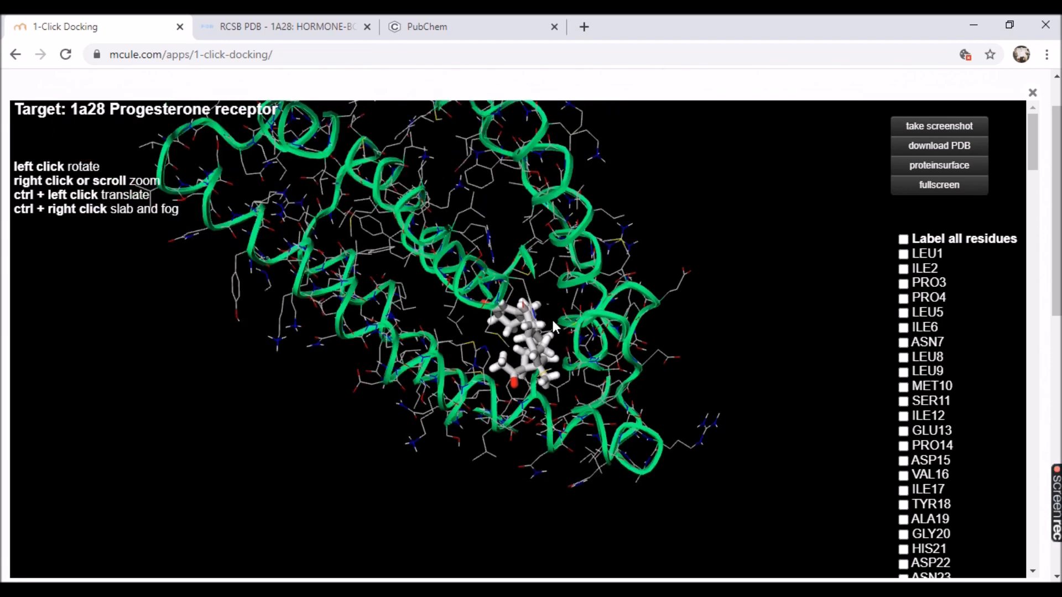
pyautogui.moveTo(562, 302); pyautogui.dragTo(556, 244)
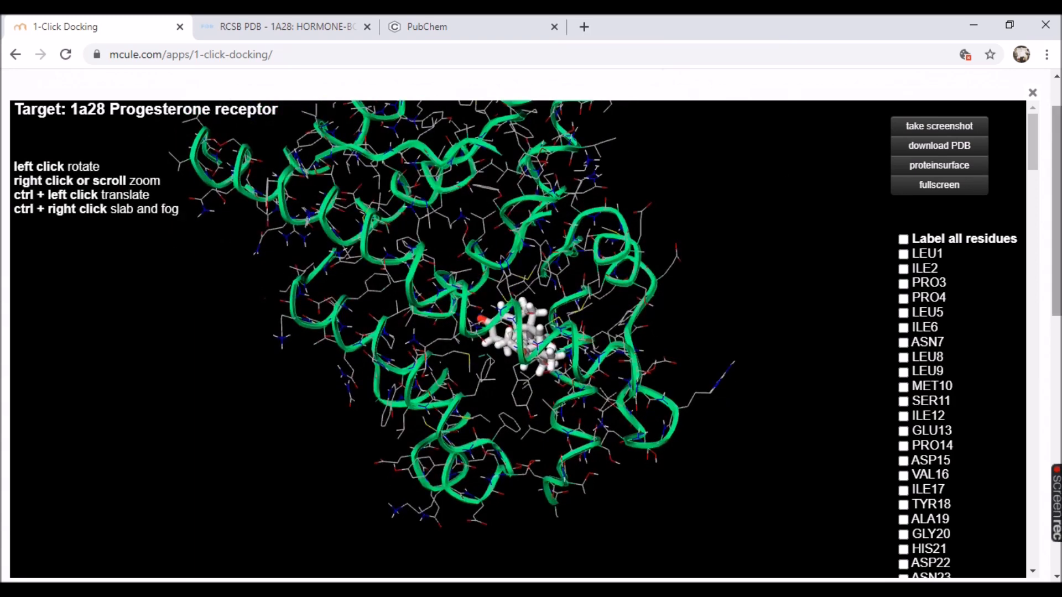
pyautogui.click(1032, 93)
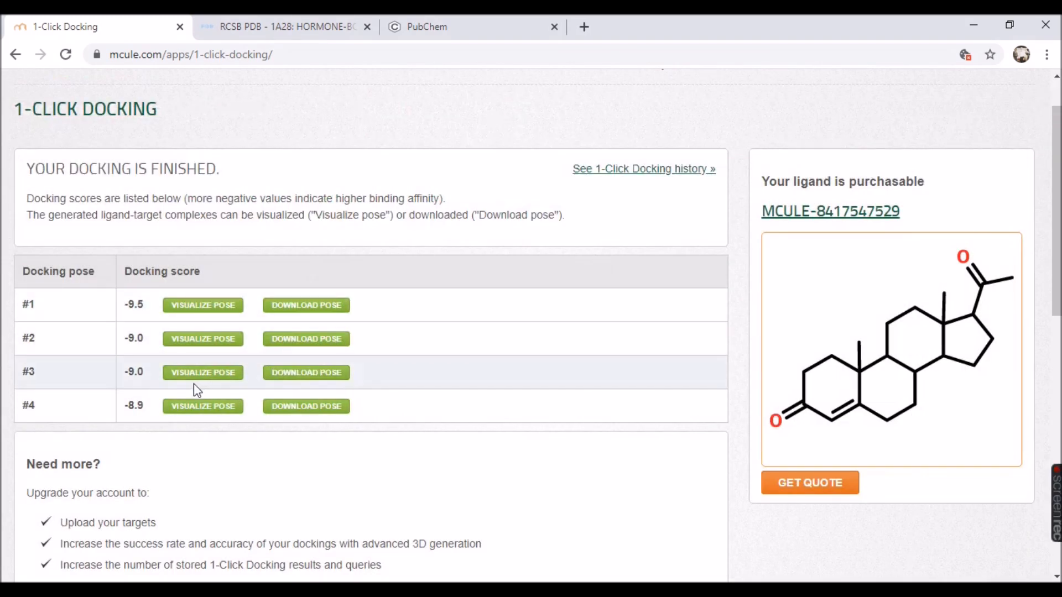
# Visualize docking pose #4, examine how the ligand sits in the receptor from different angles, and close the pose viewer.
pyautogui.click(200, 412)
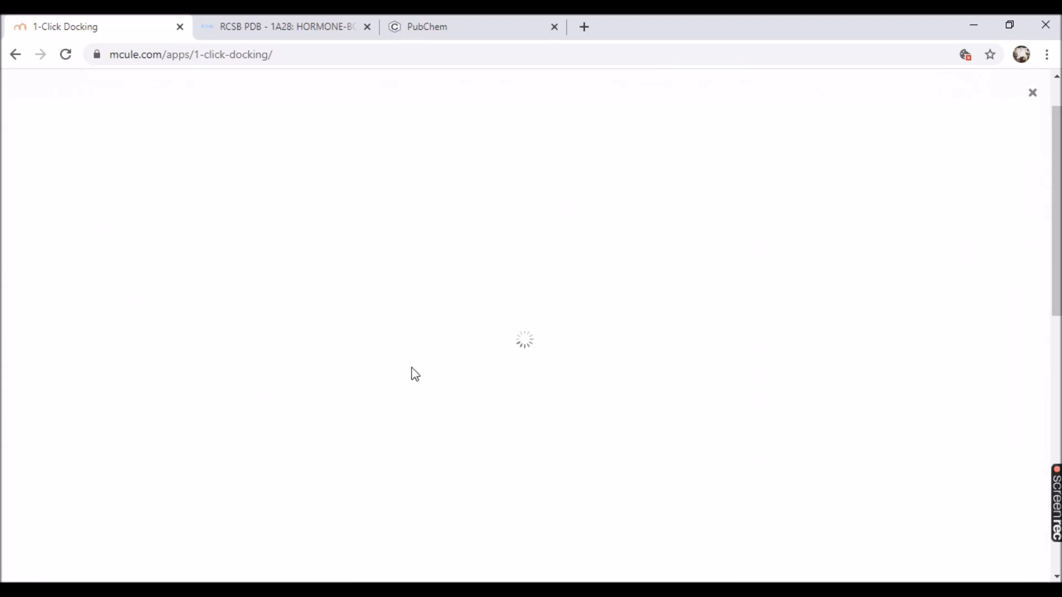
pyautogui.scroll(-10, 541, 343)
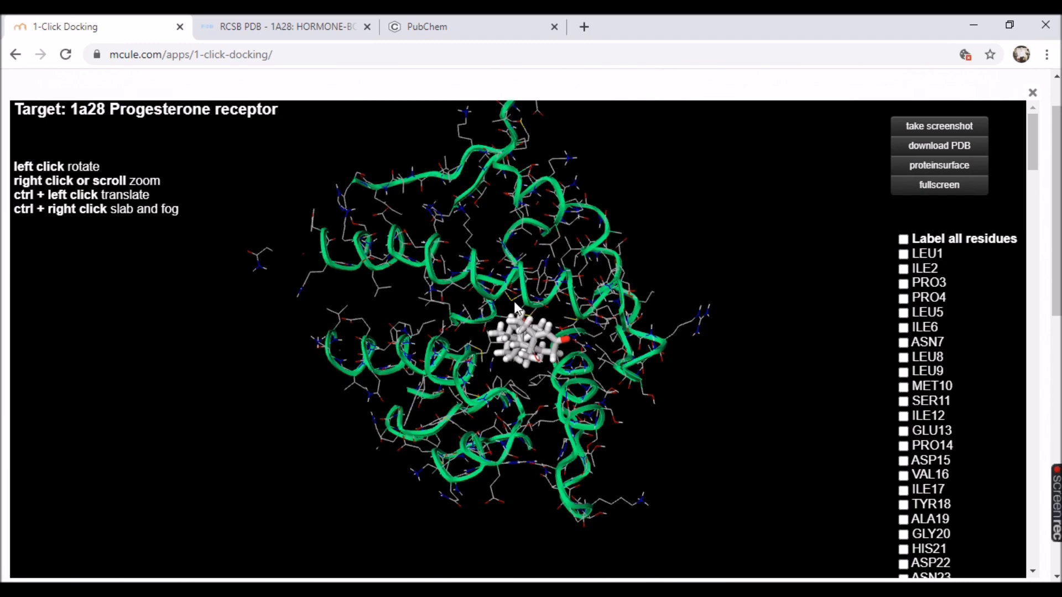
pyautogui.moveTo(506, 308); pyautogui.dragTo(486, 395)
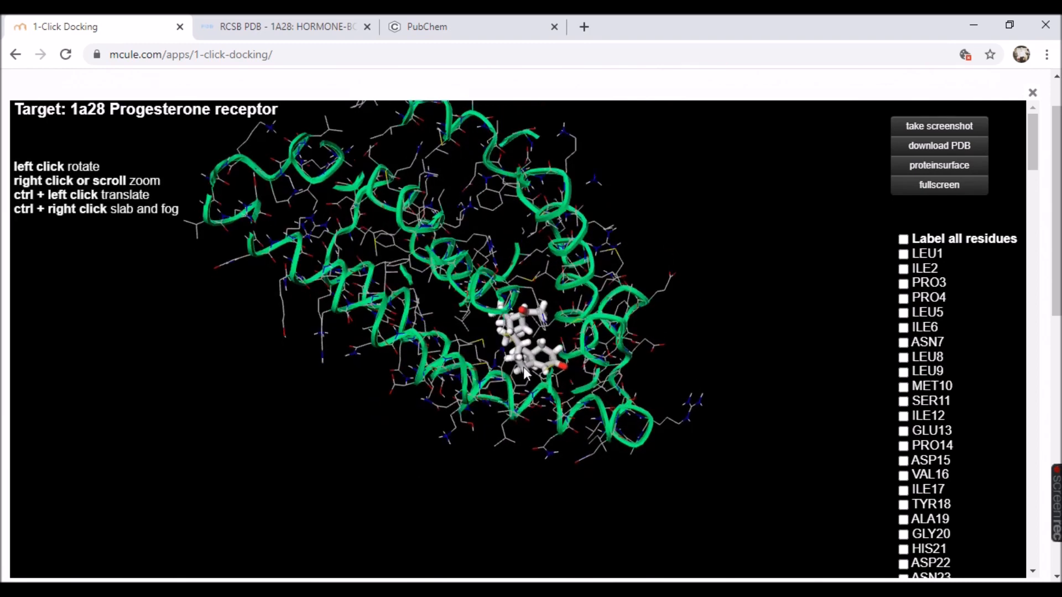
pyautogui.moveTo(500, 251); pyautogui.dragTo(465, 244)
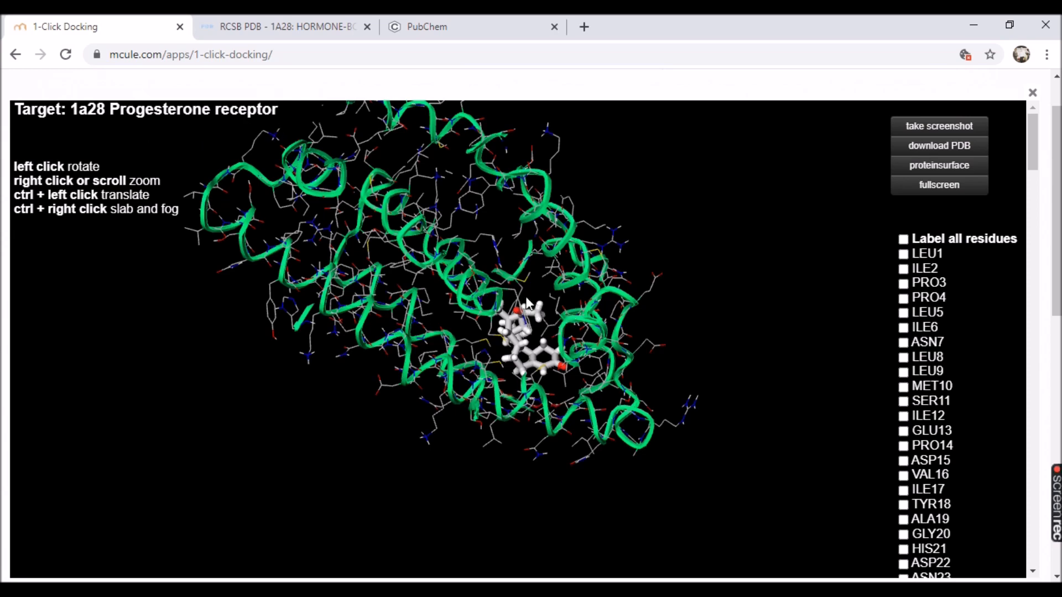
pyautogui.click(1032, 93)
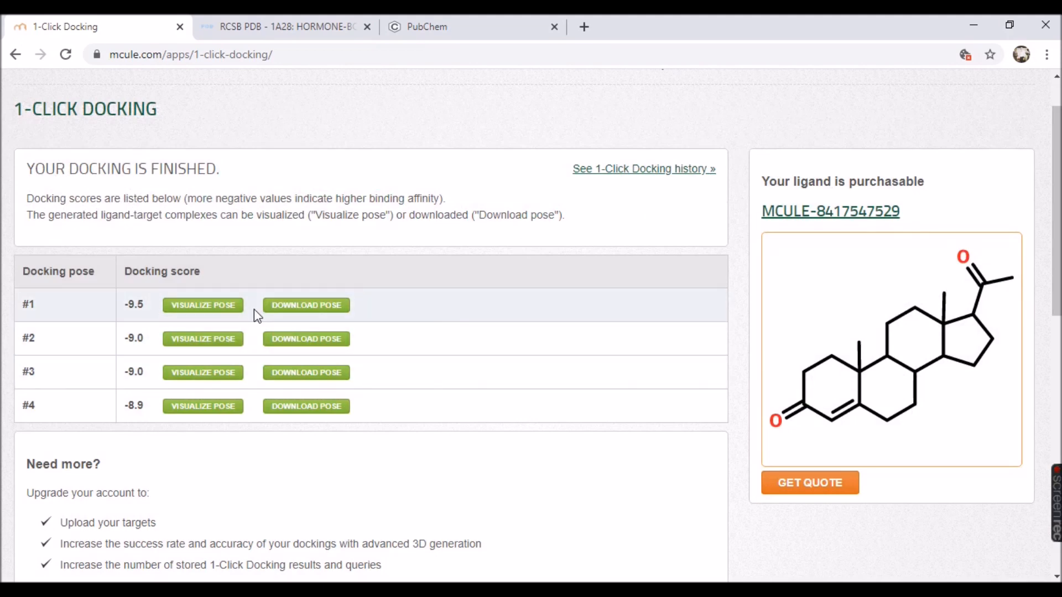
pyautogui.scroll(1, 641, 339)
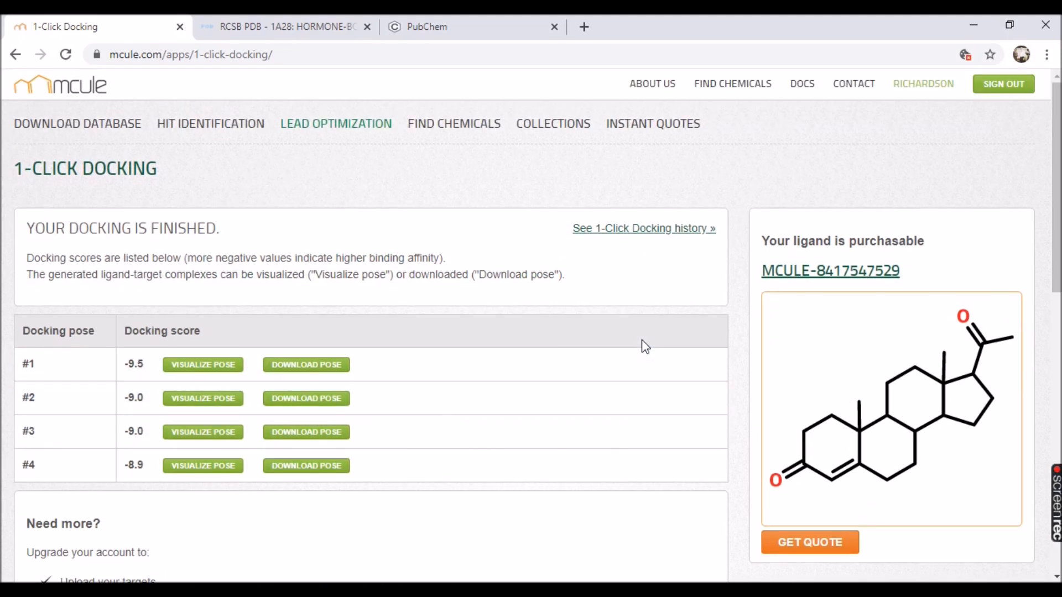
pyautogui.scroll(-2, 647, 343)
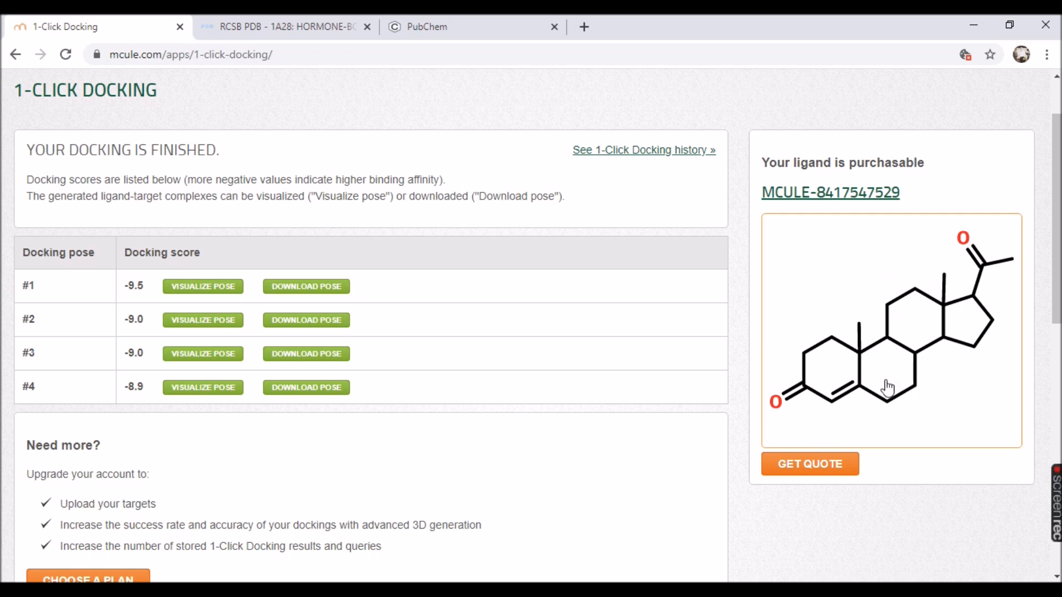
pyautogui.scroll(-3, 890, 408)
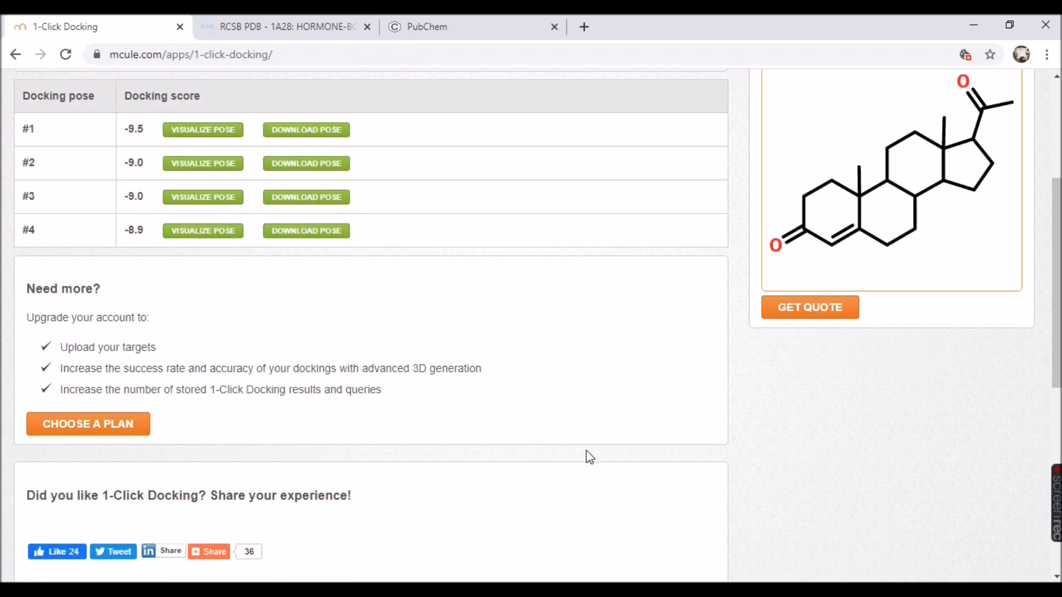
pyautogui.scroll(5, 867, 466)
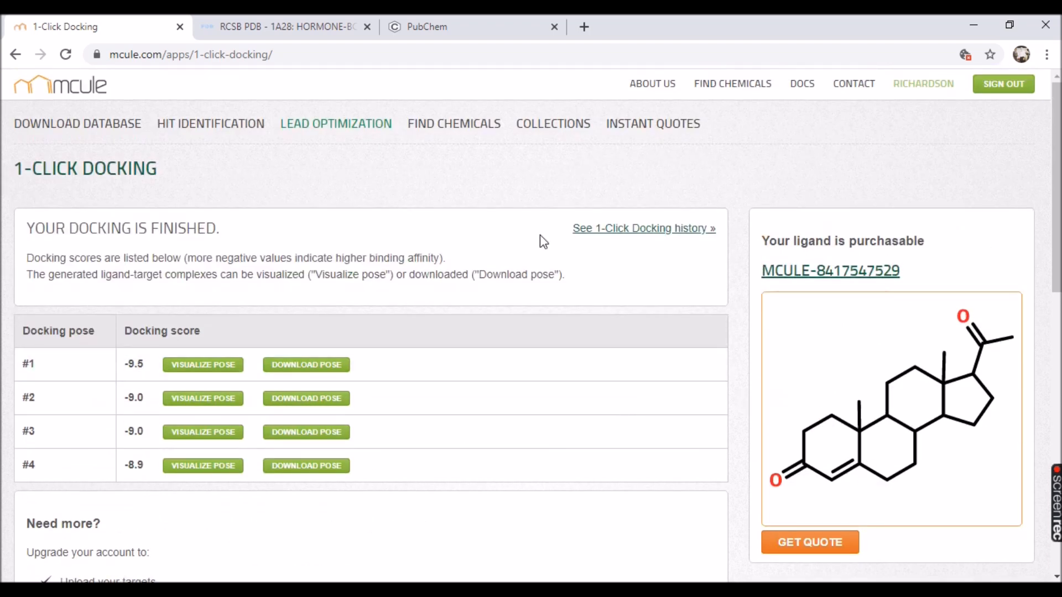